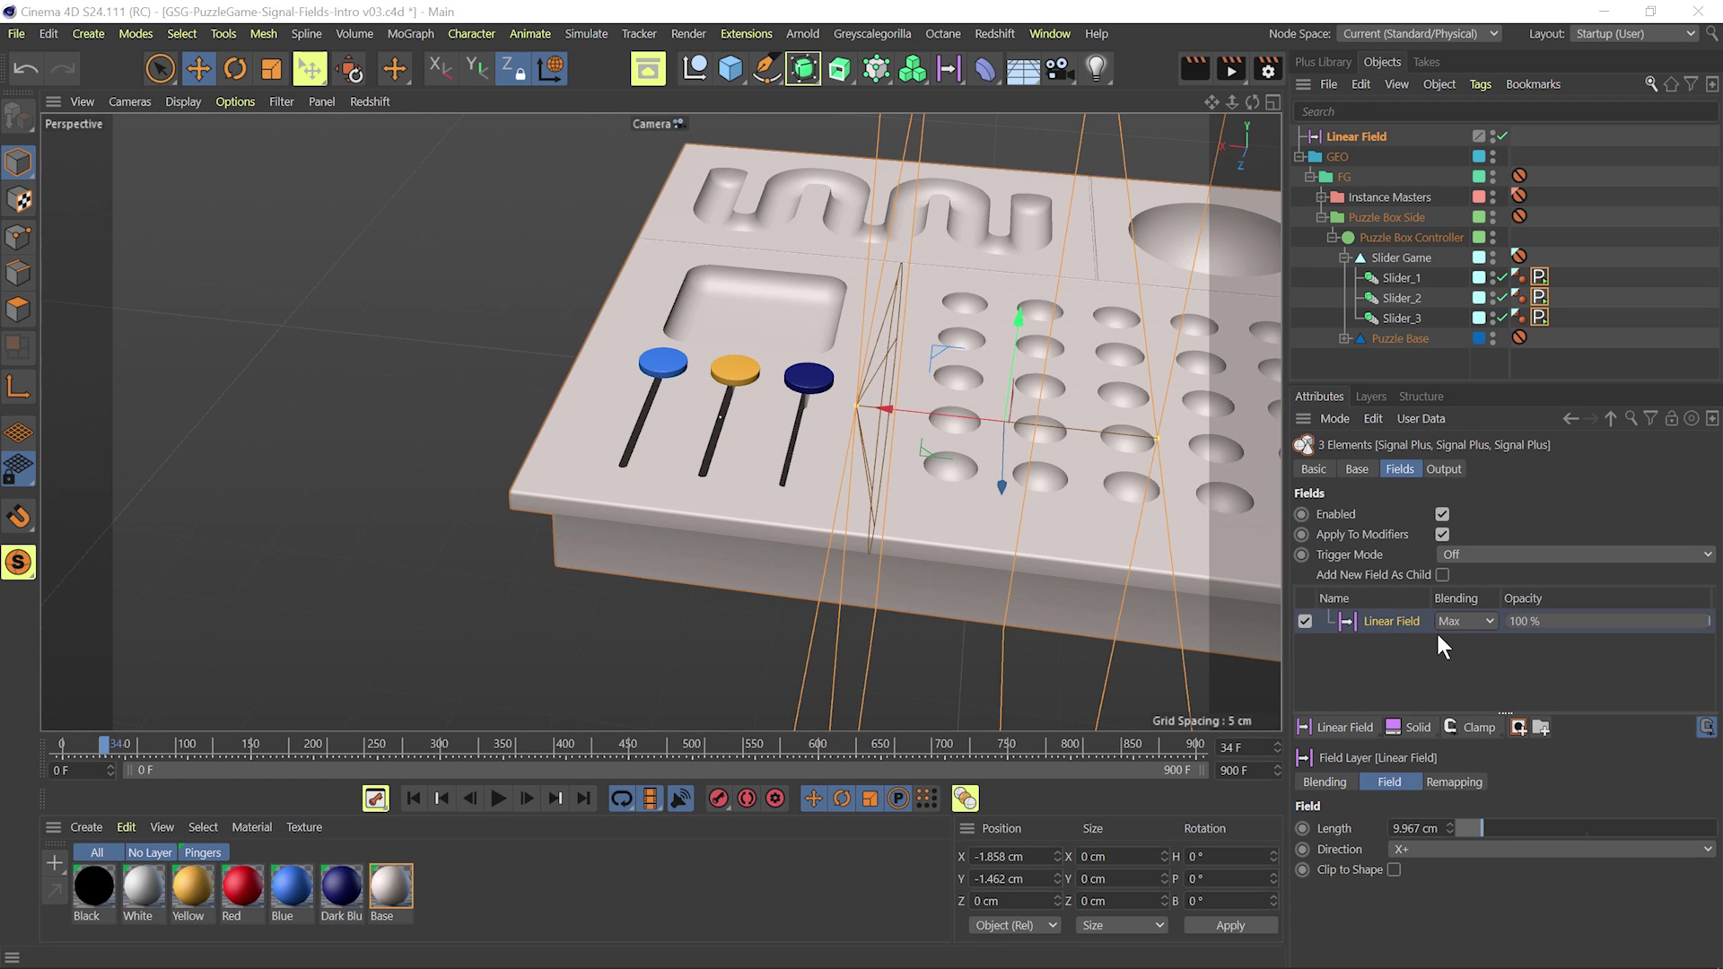
Step: With triggering off, play and sweep the Linear Field repeatedly over the three slider knobs, then rewind to frame 0
left_click(413, 799)
key("F8")
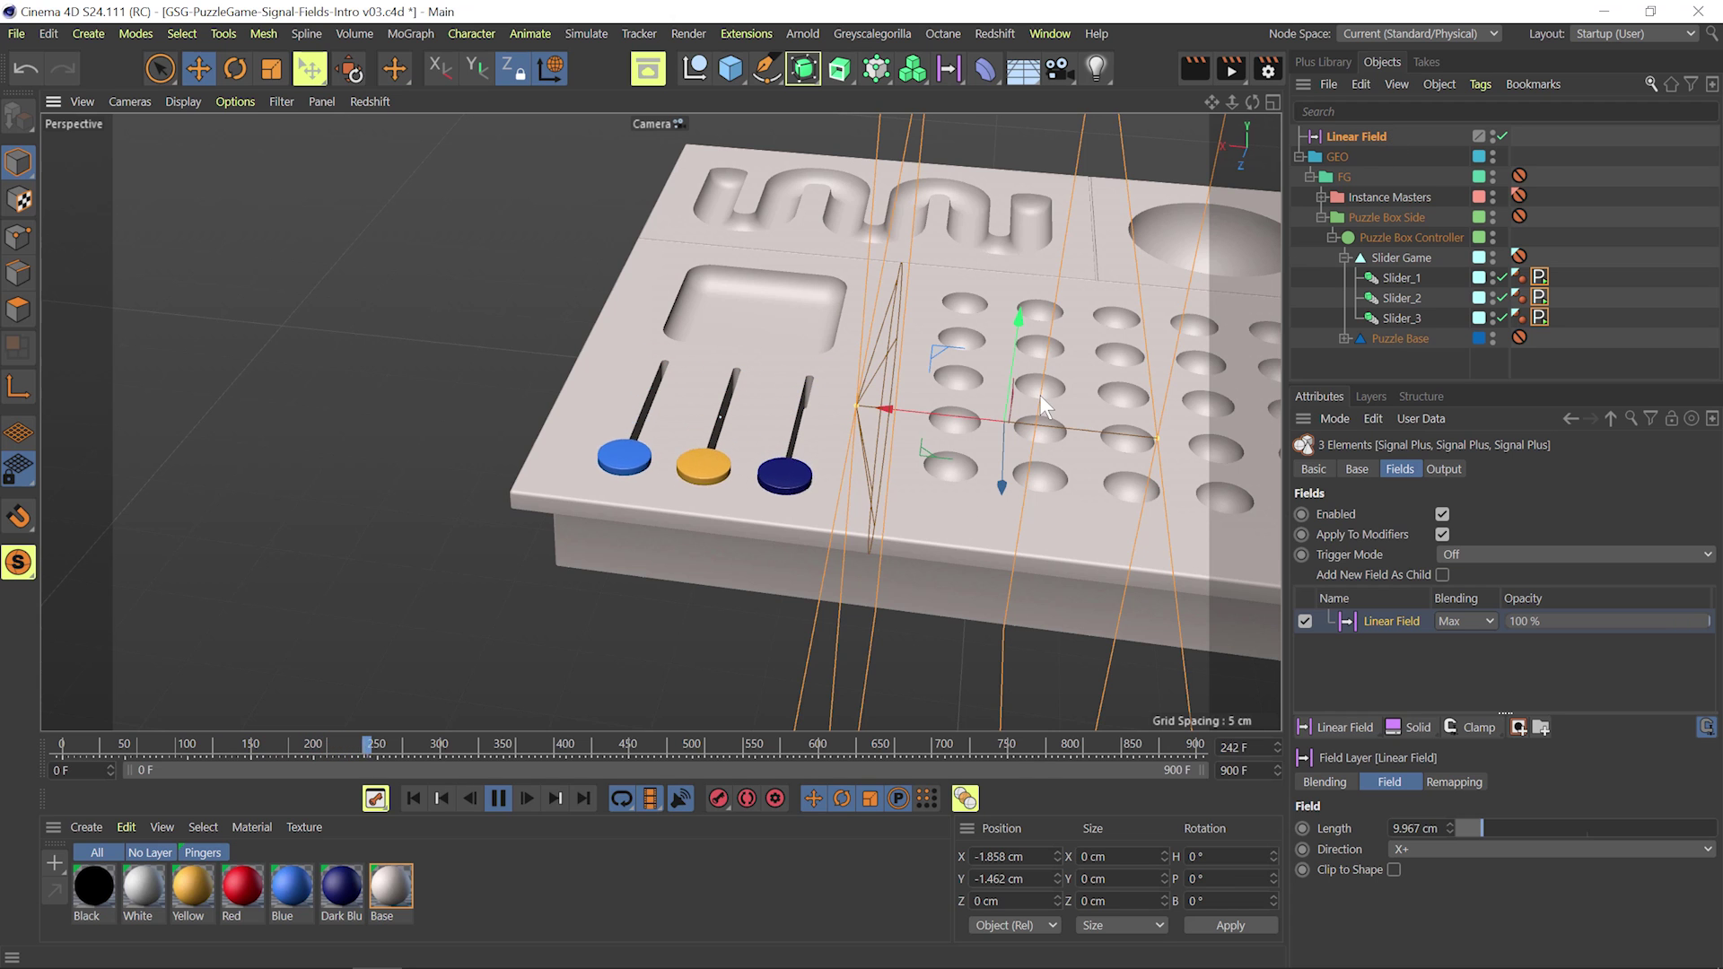
left_click_drag(888, 406, 638, 382)
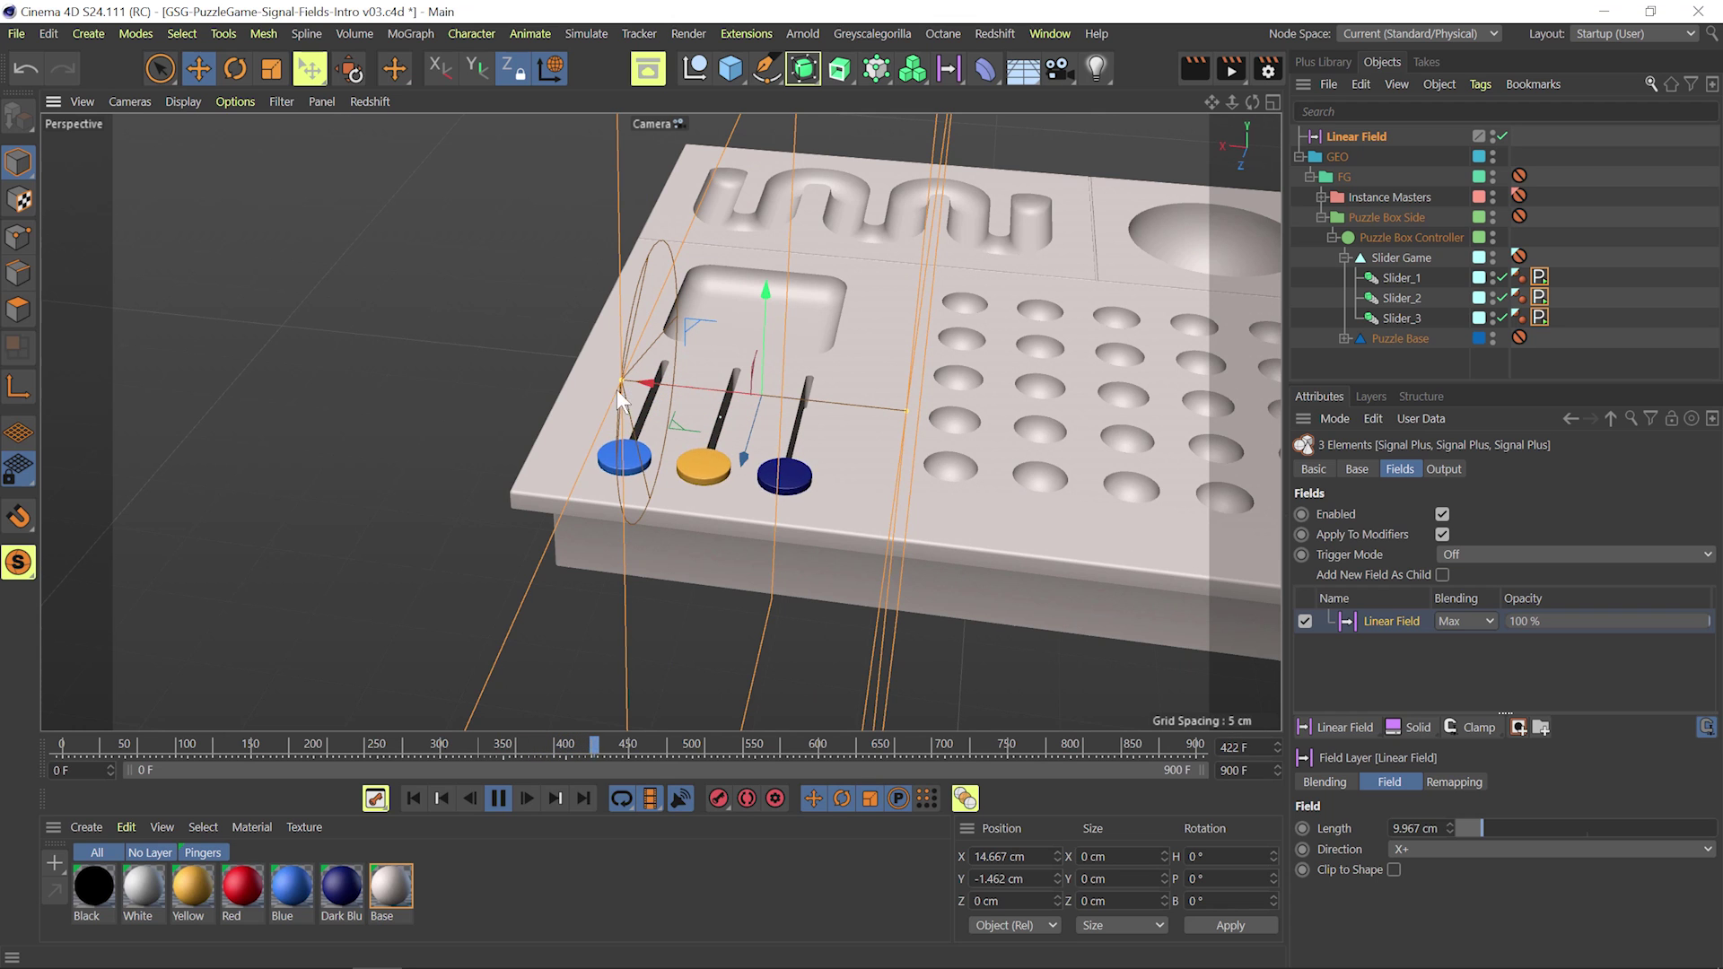
left_click_drag(656, 392, 583, 385)
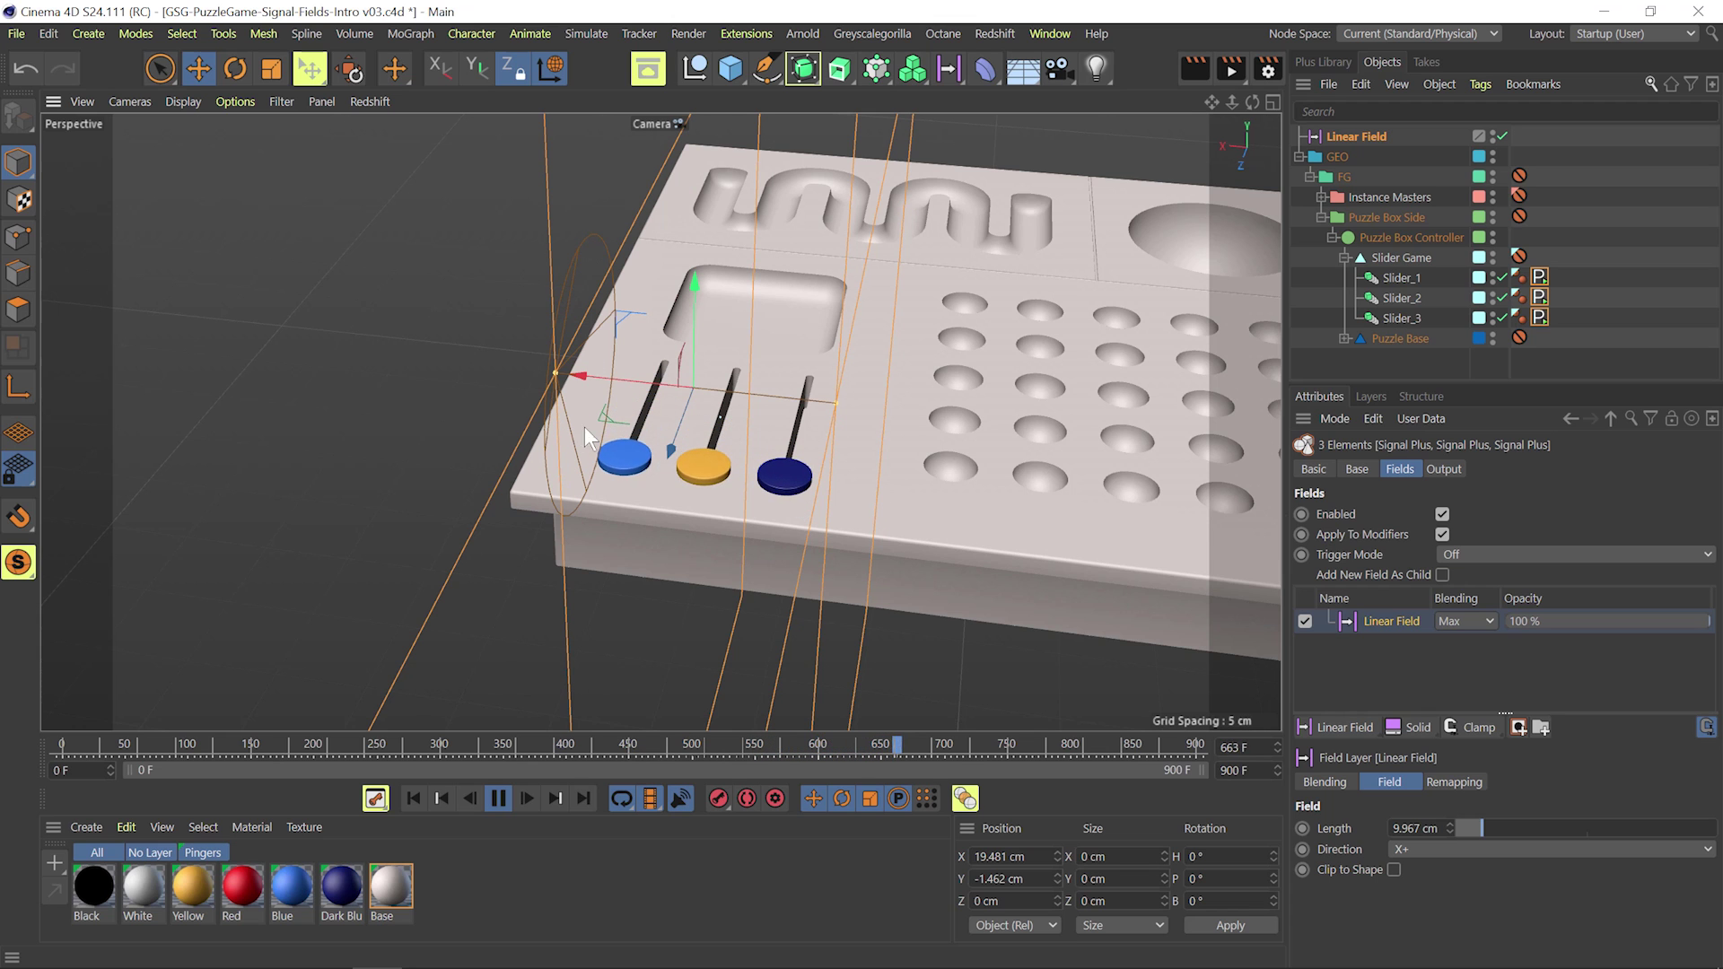
left_click_drag(579, 374, 314, 369)
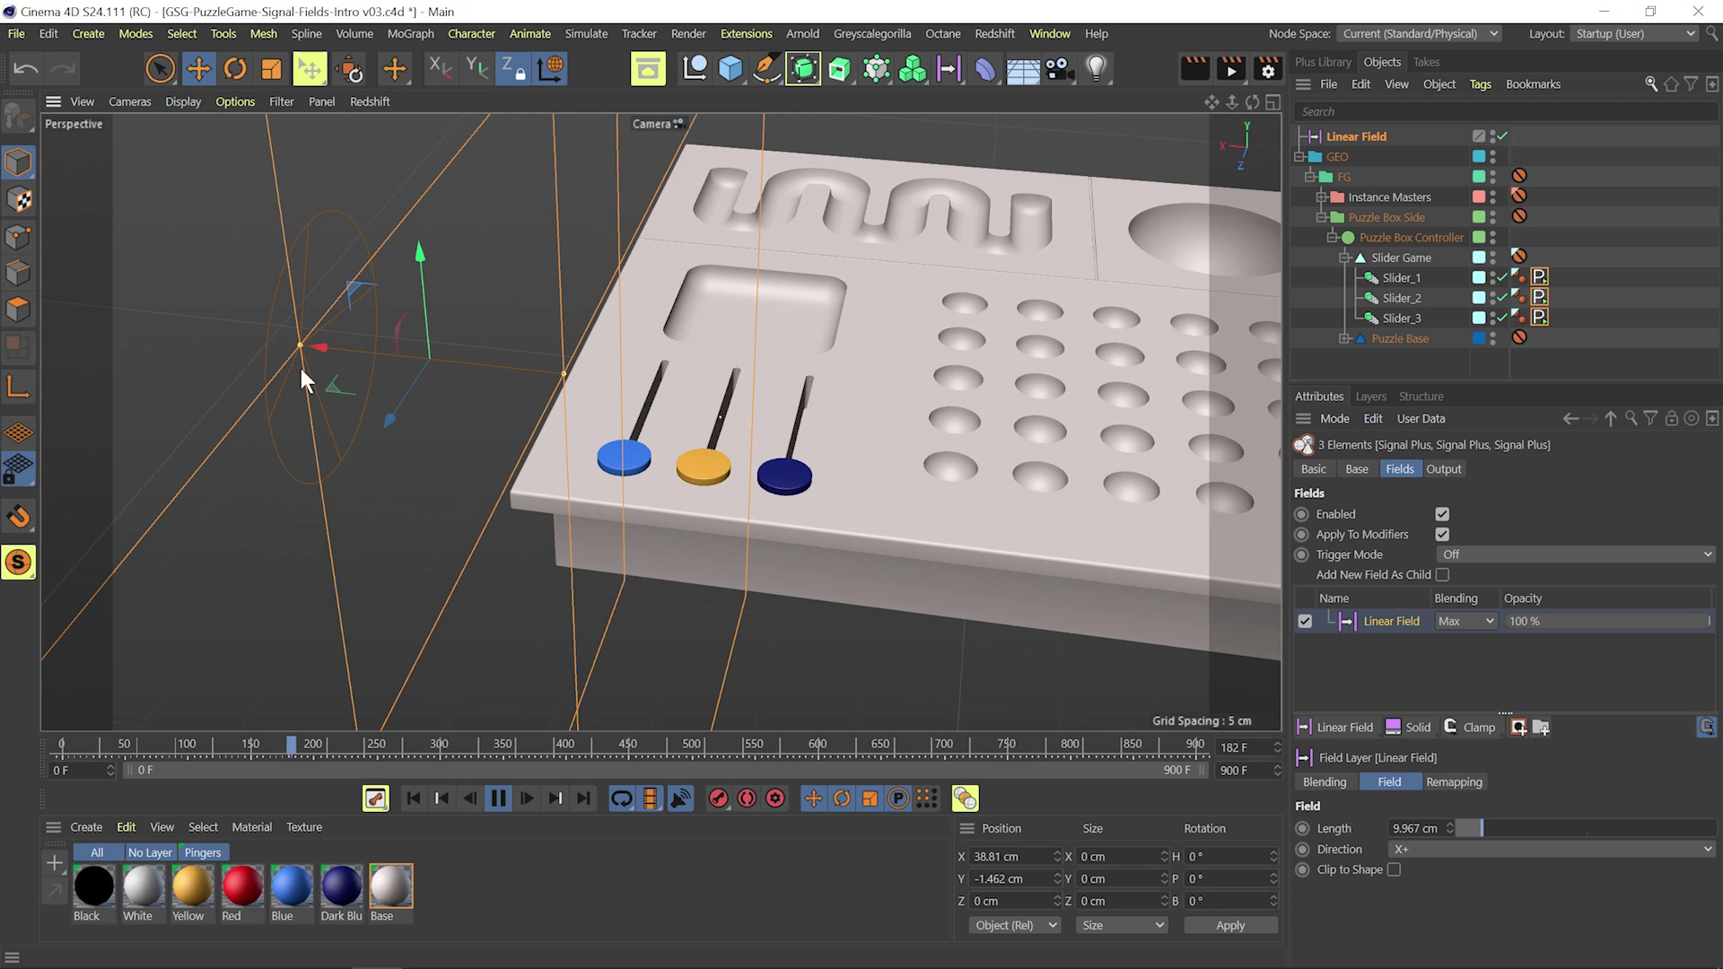
left_click_drag(319, 348, 639, 388)
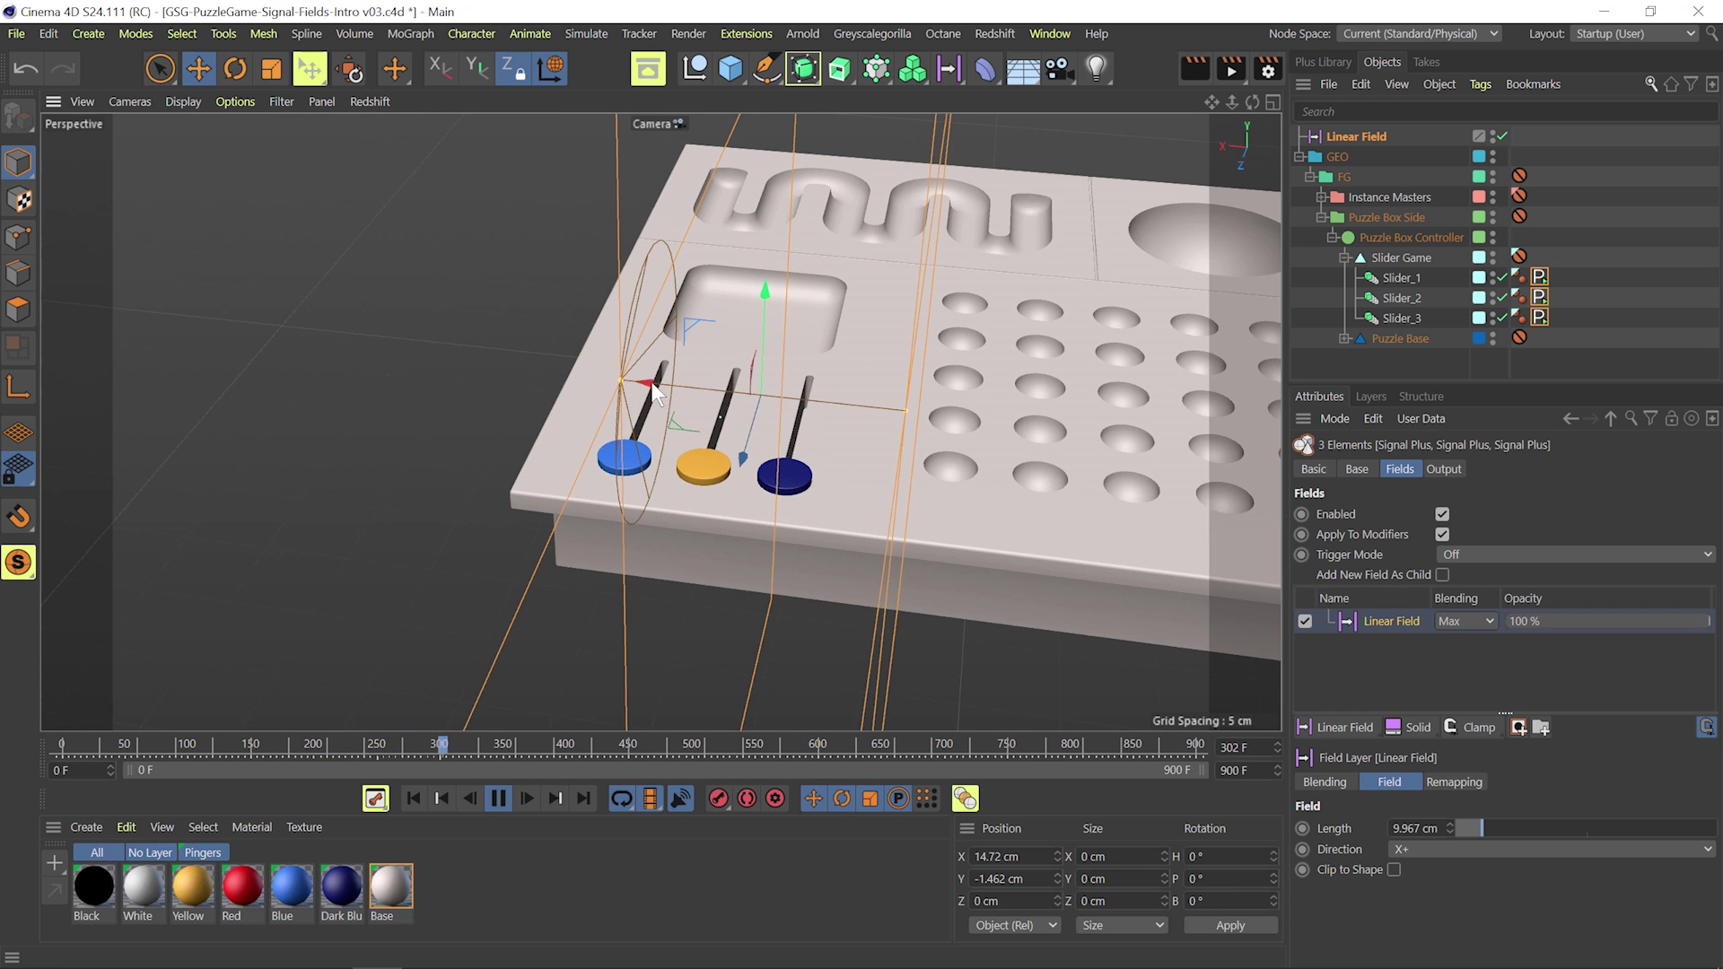
left_click_drag(822, 416, 282, 375)
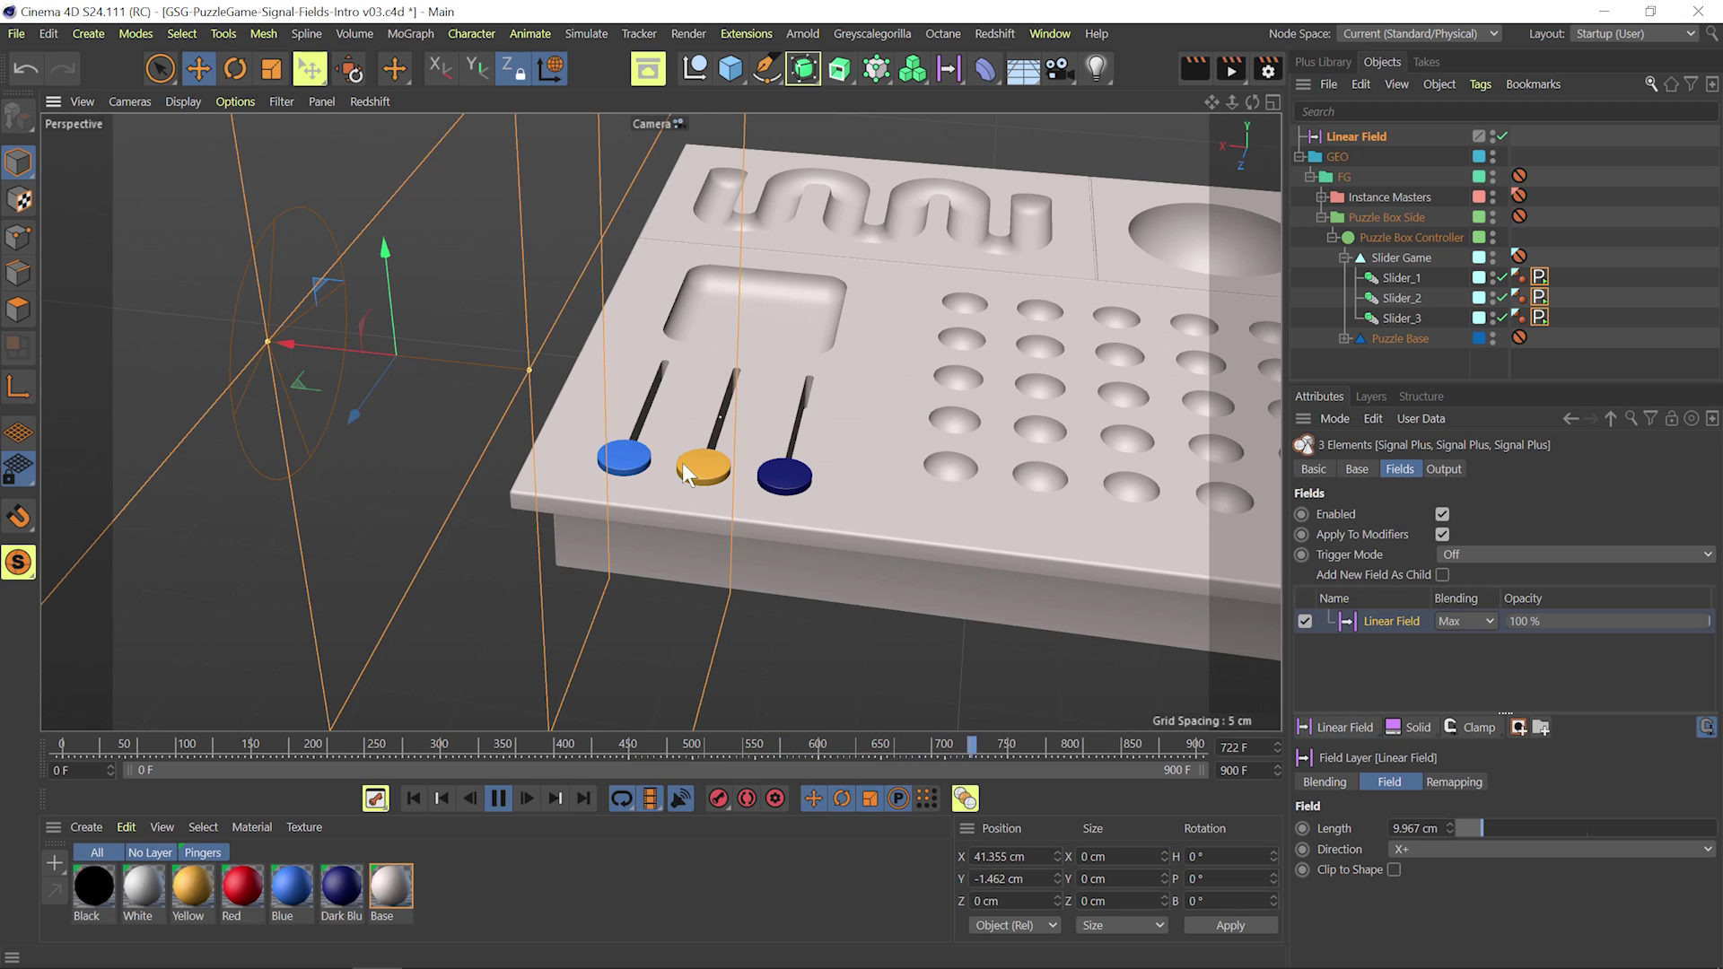
left_click_drag(284, 341, 670, 386)
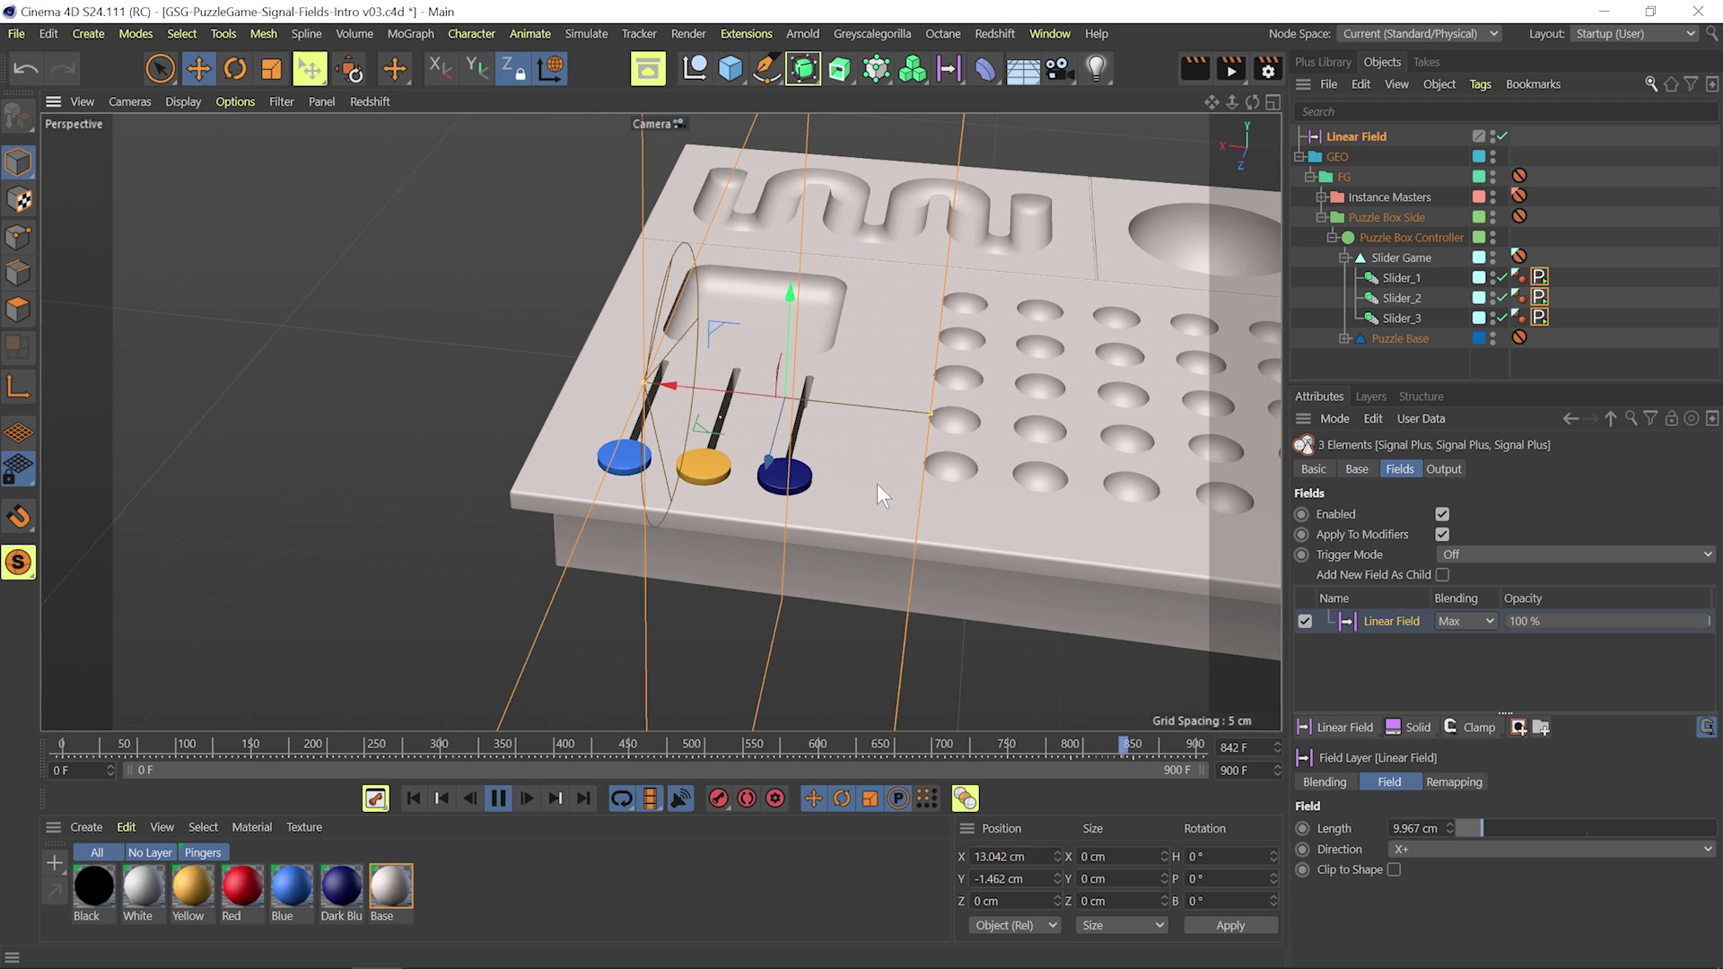
left_click_drag(786, 395, 653, 384)
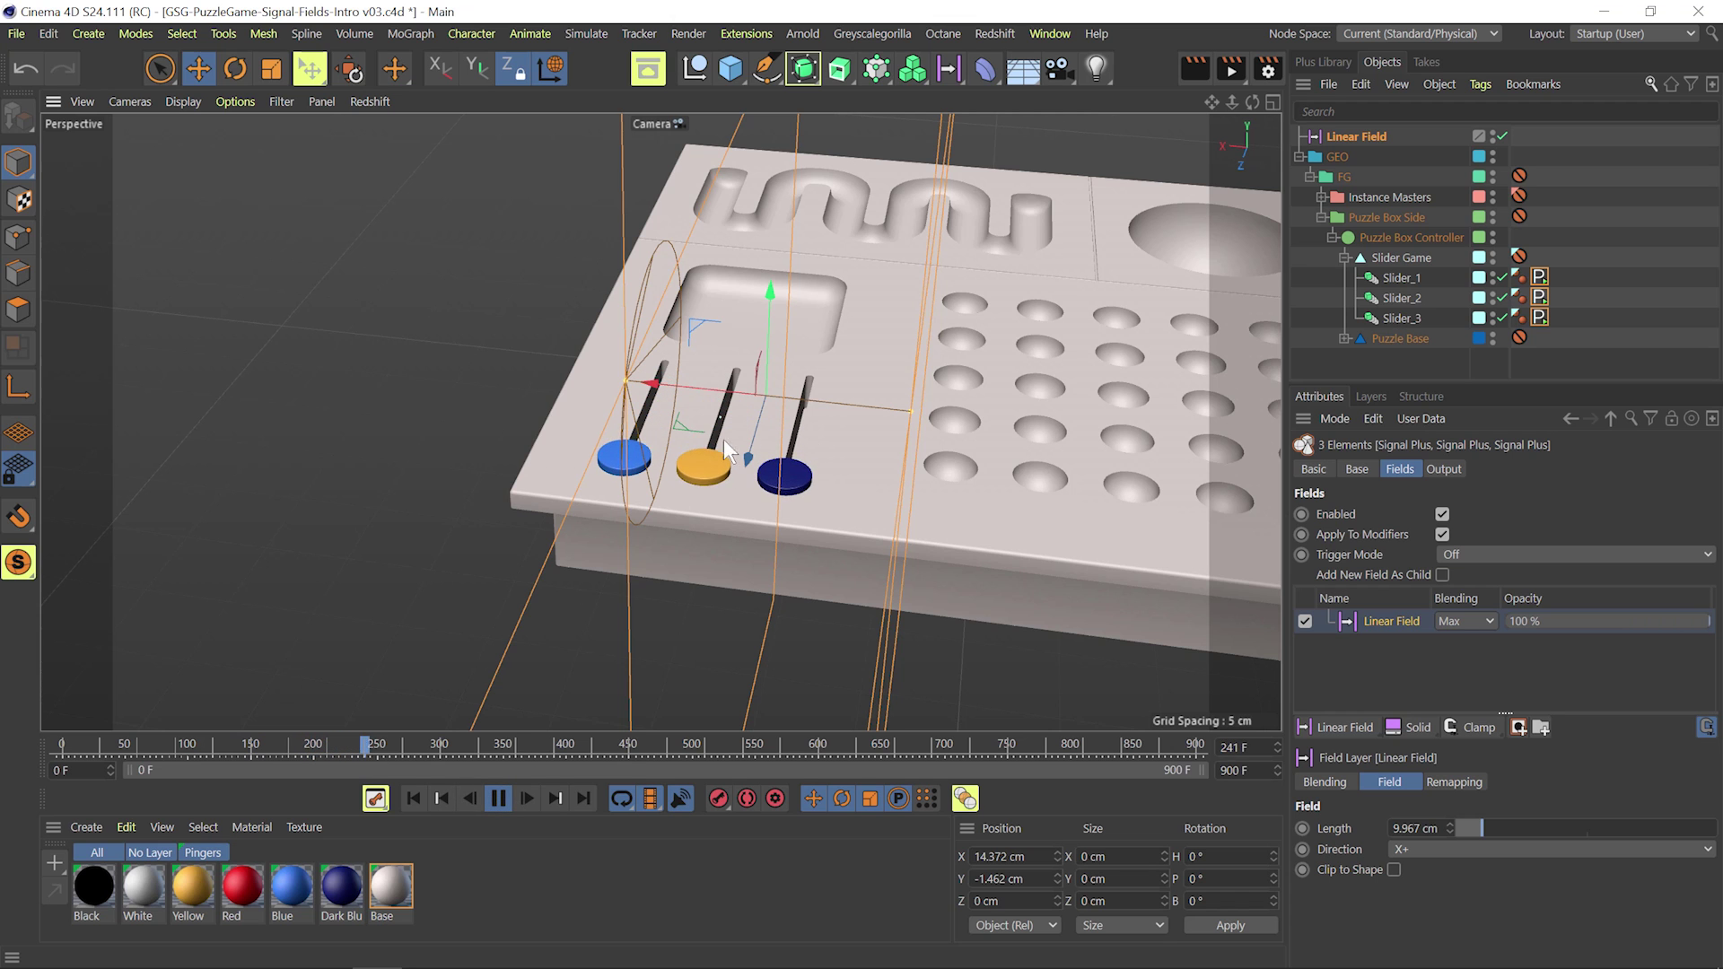
left_click(434, 793)
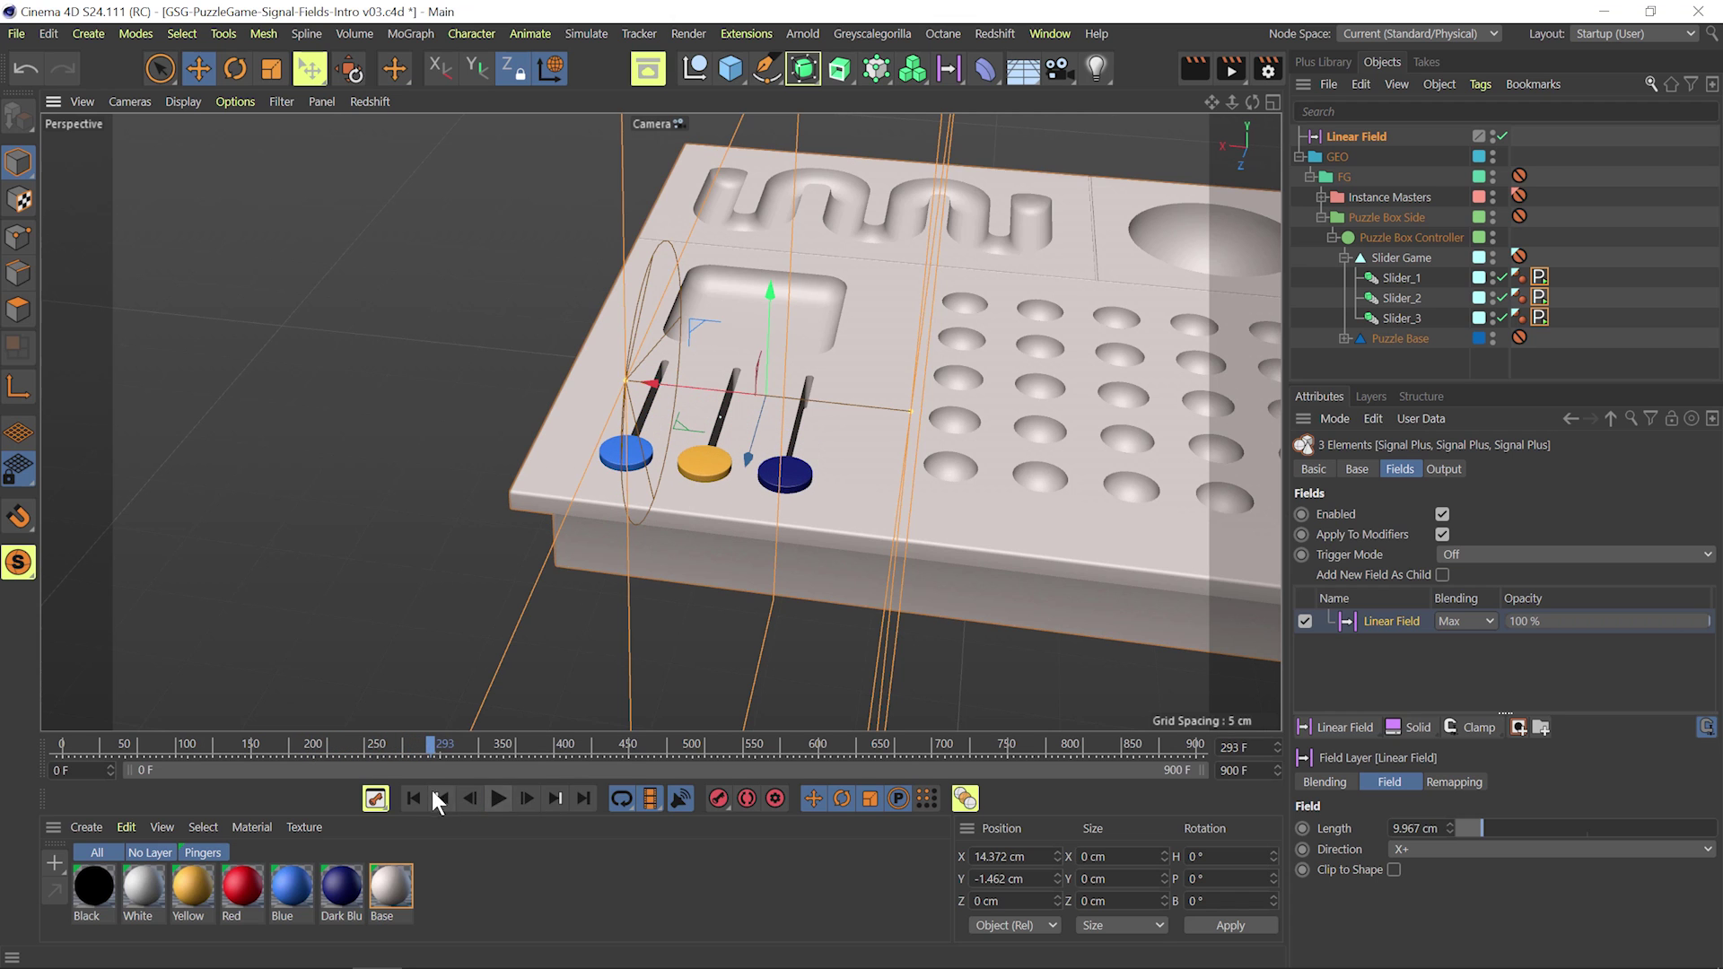
Step: Shift the Linear Field left along X off the board and show the Signal Plus Trigger Mode options
left_click_drag(655, 386, 314, 420)
left_click(1355, 556)
left_click(1560, 553)
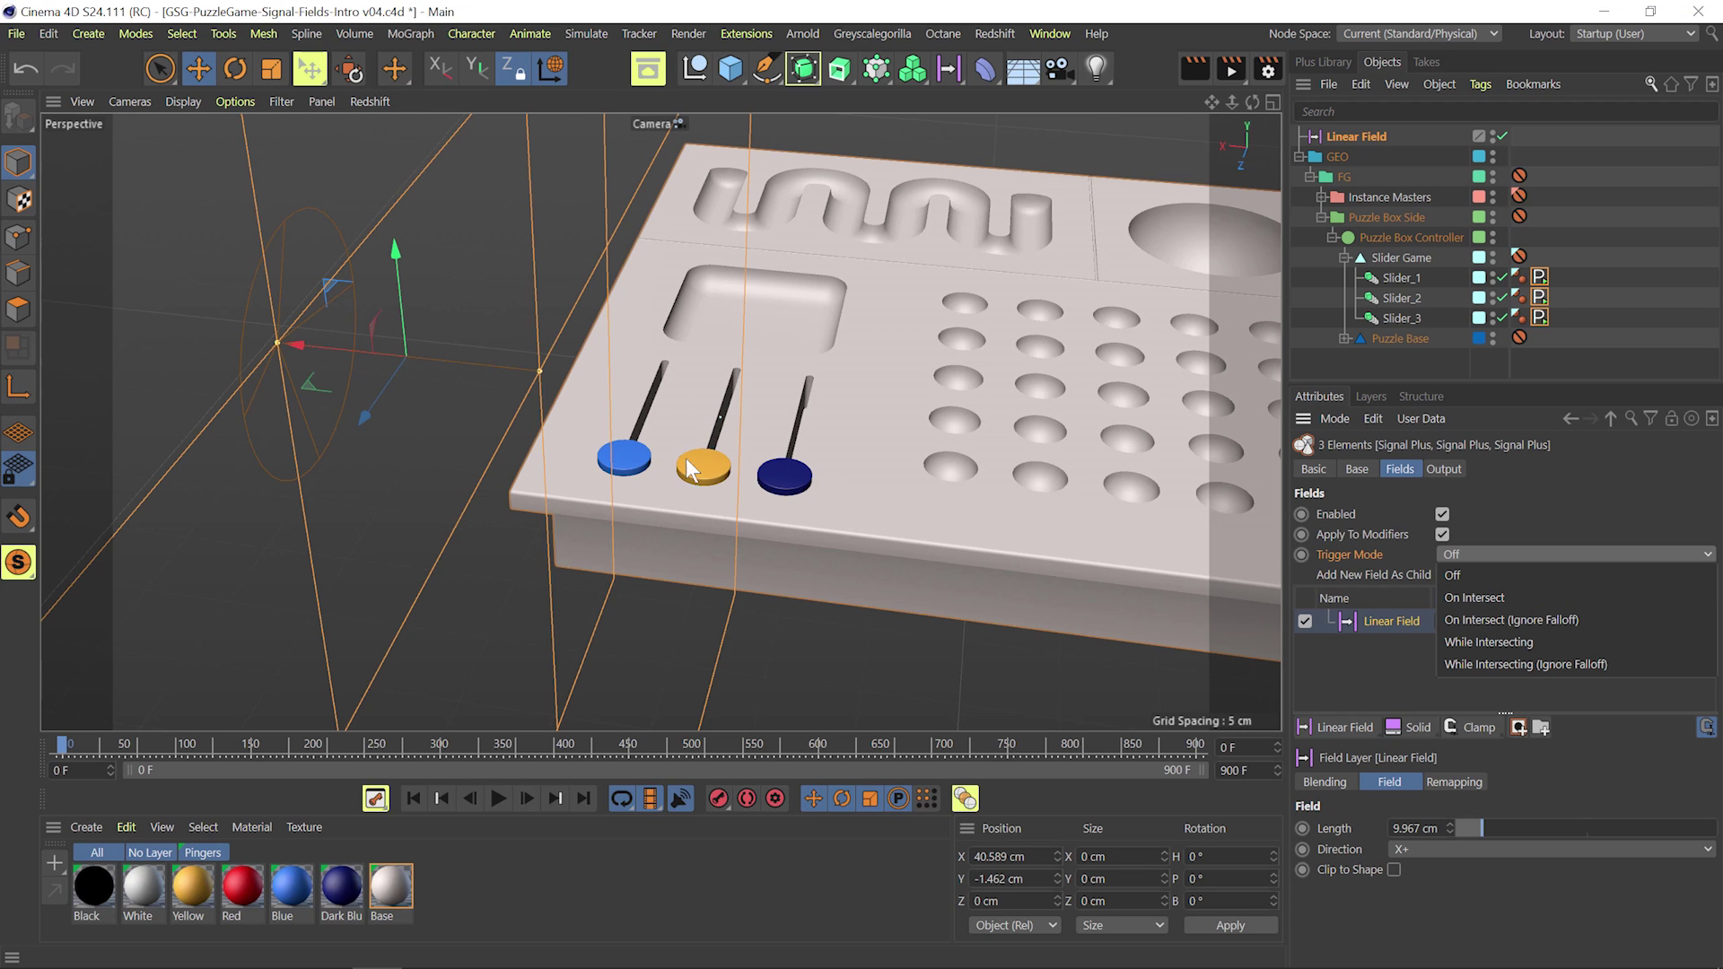
Step: Set Trigger Mode to On Intersect, play, and sweep the Linear Field toward the sliders to X 26.499 cm
left_click(1502, 596)
left_click(495, 800)
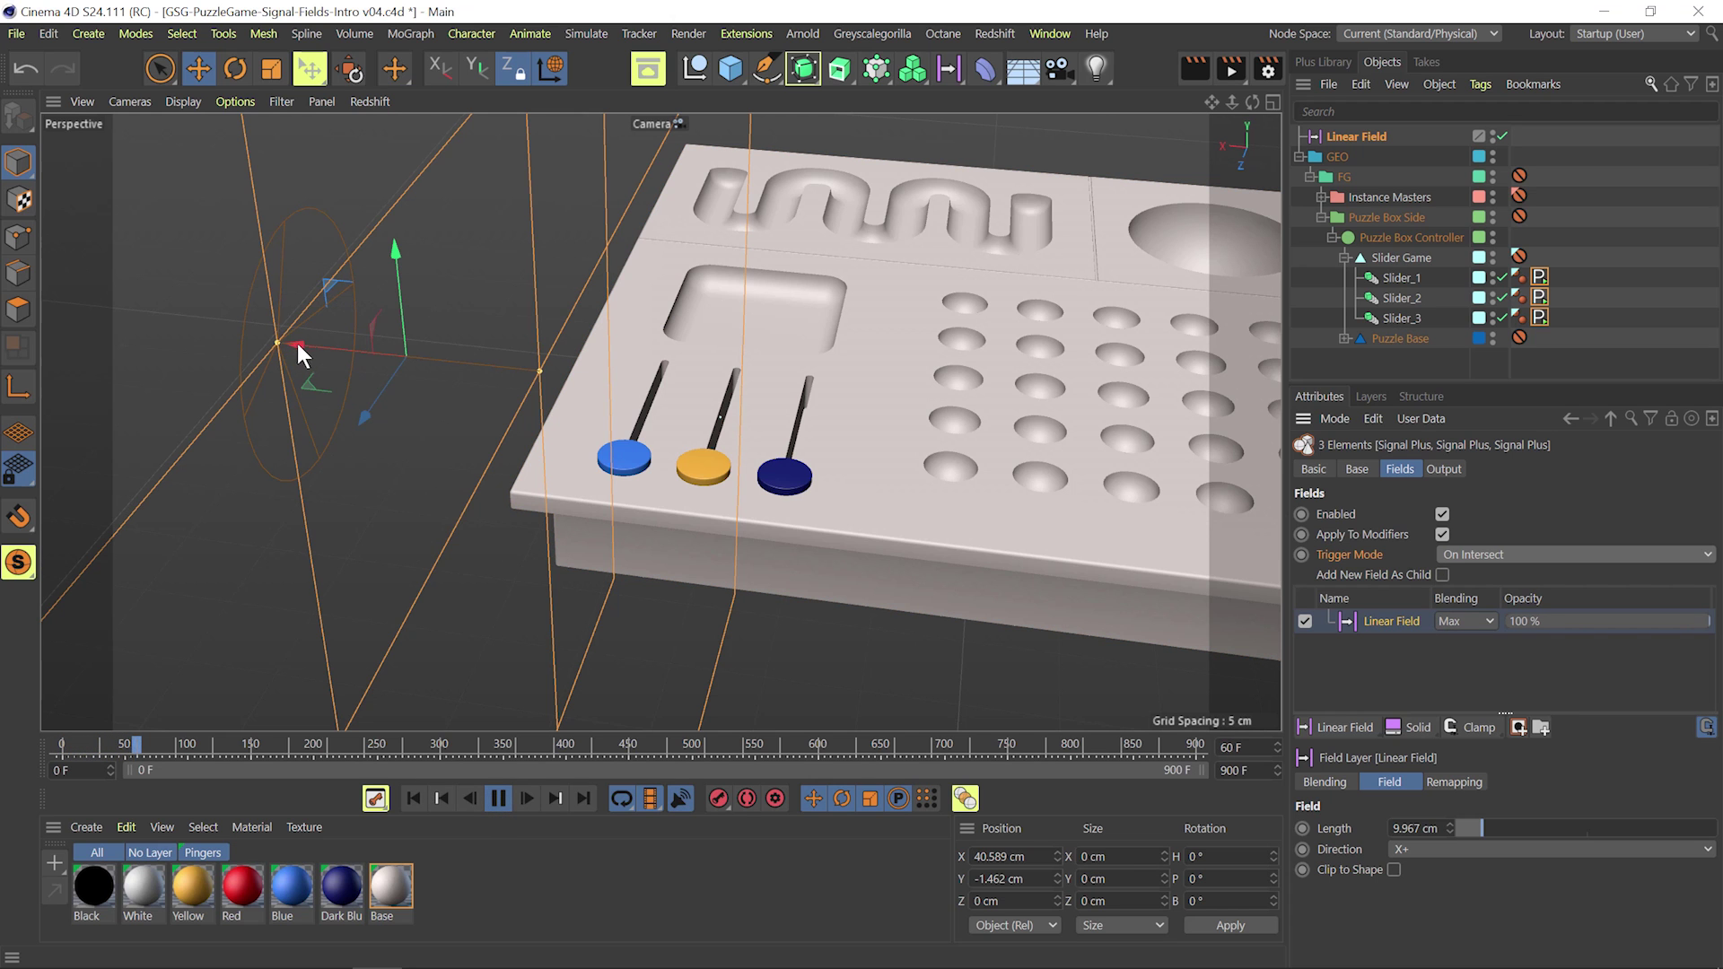
left_click_drag(298, 338, 491, 363)
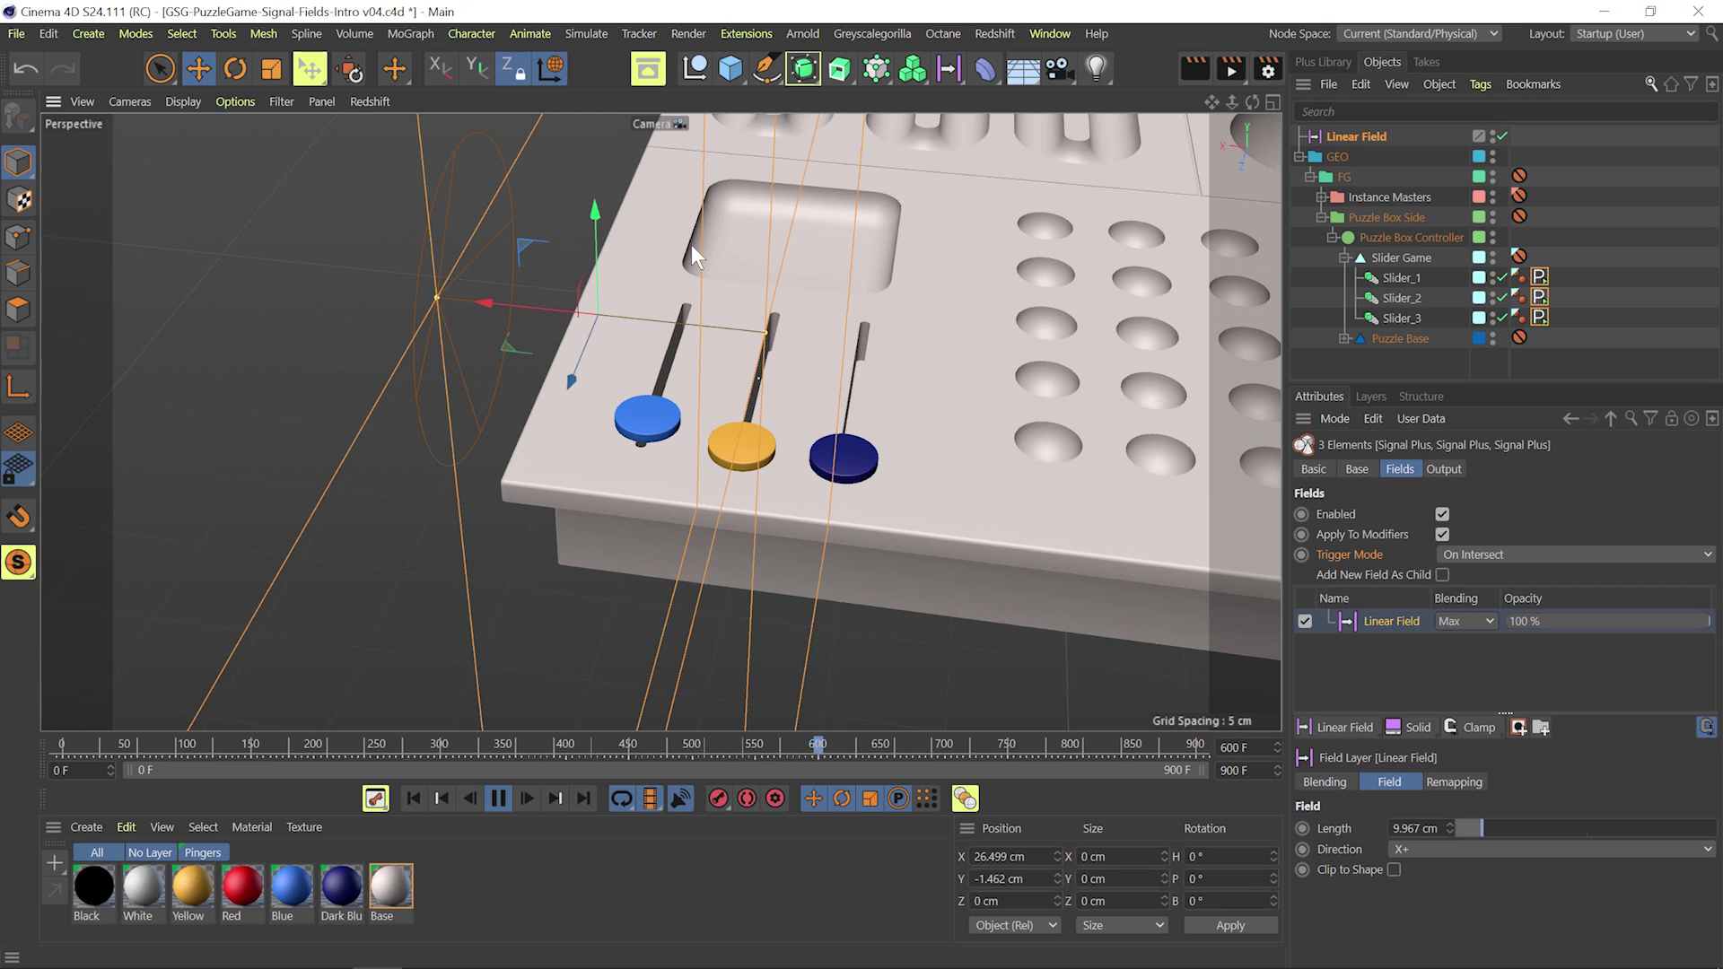
Step: Keep On Intersect, move the Linear Field over the sliders, then rewind to reset the knobs
left_click(1484, 549)
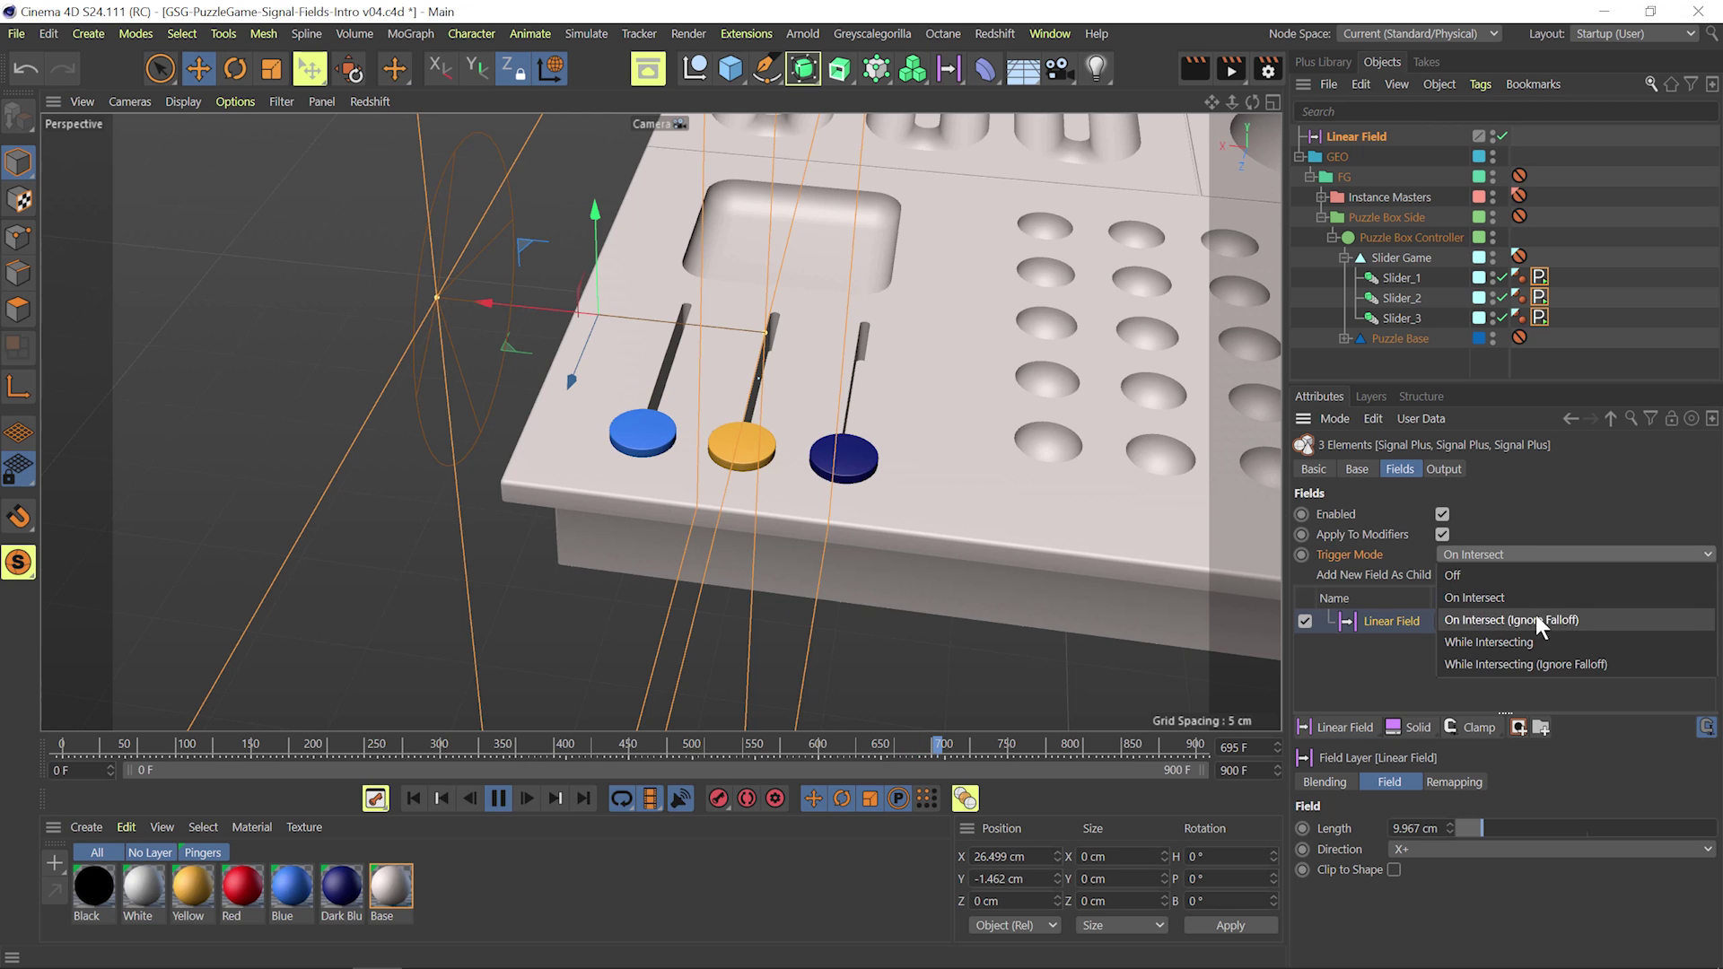
left_click(1538, 552)
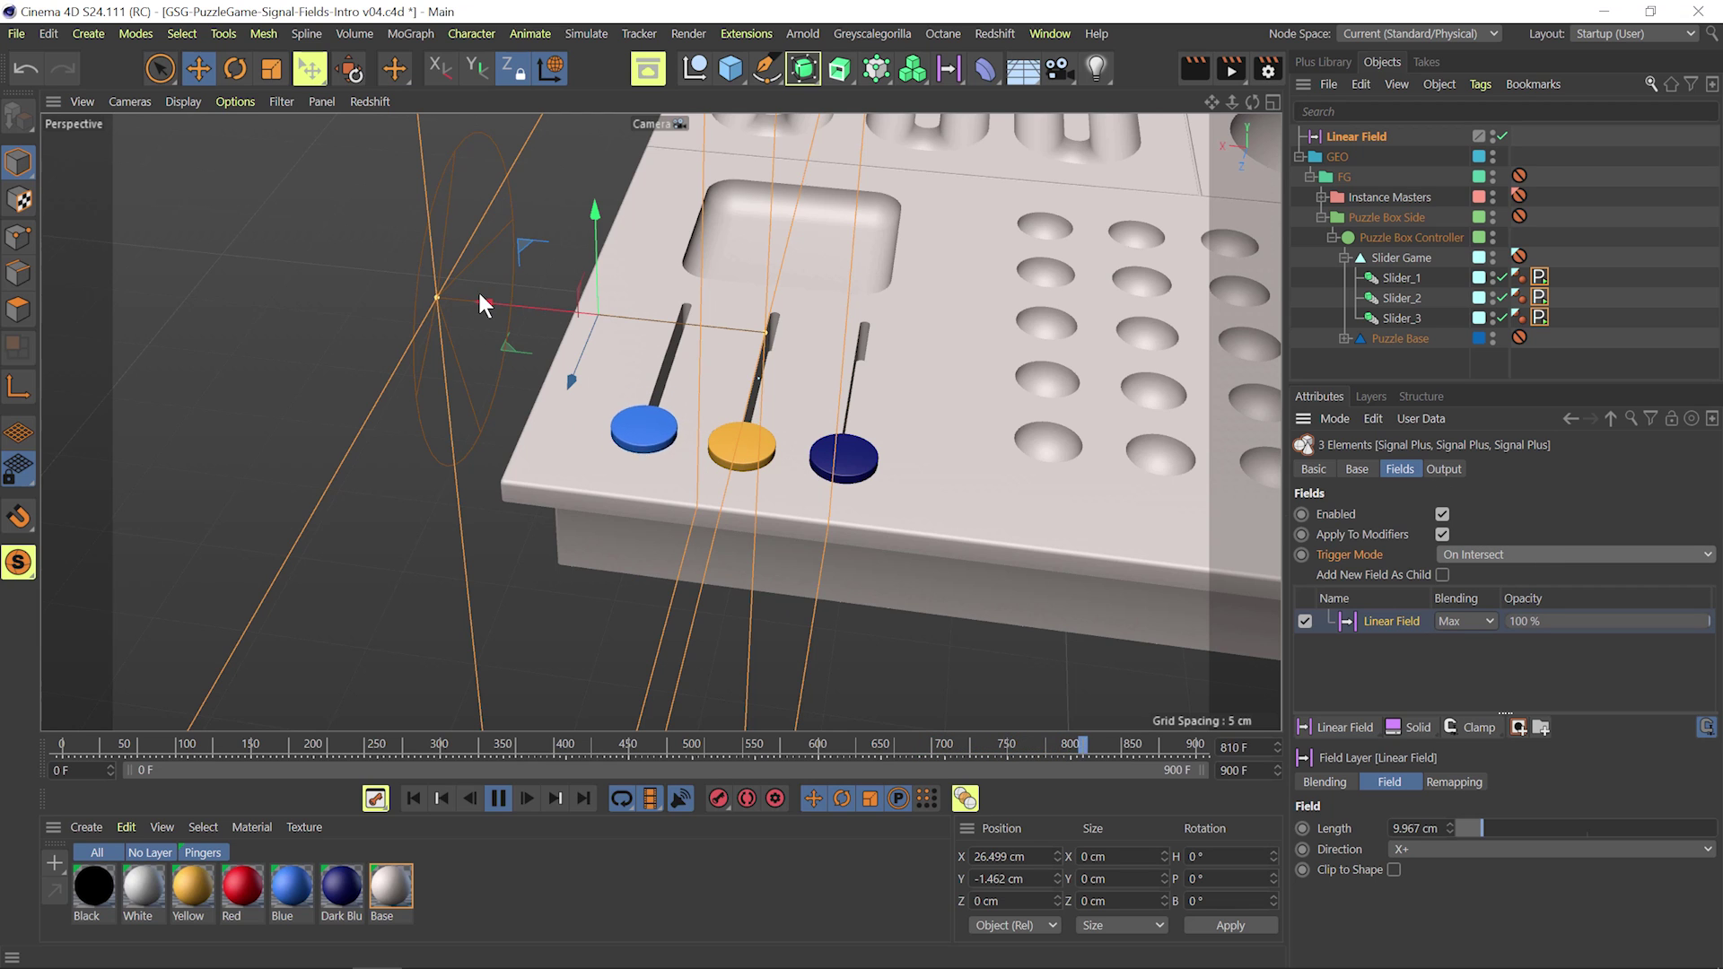
left_click_drag(484, 293, 569, 309)
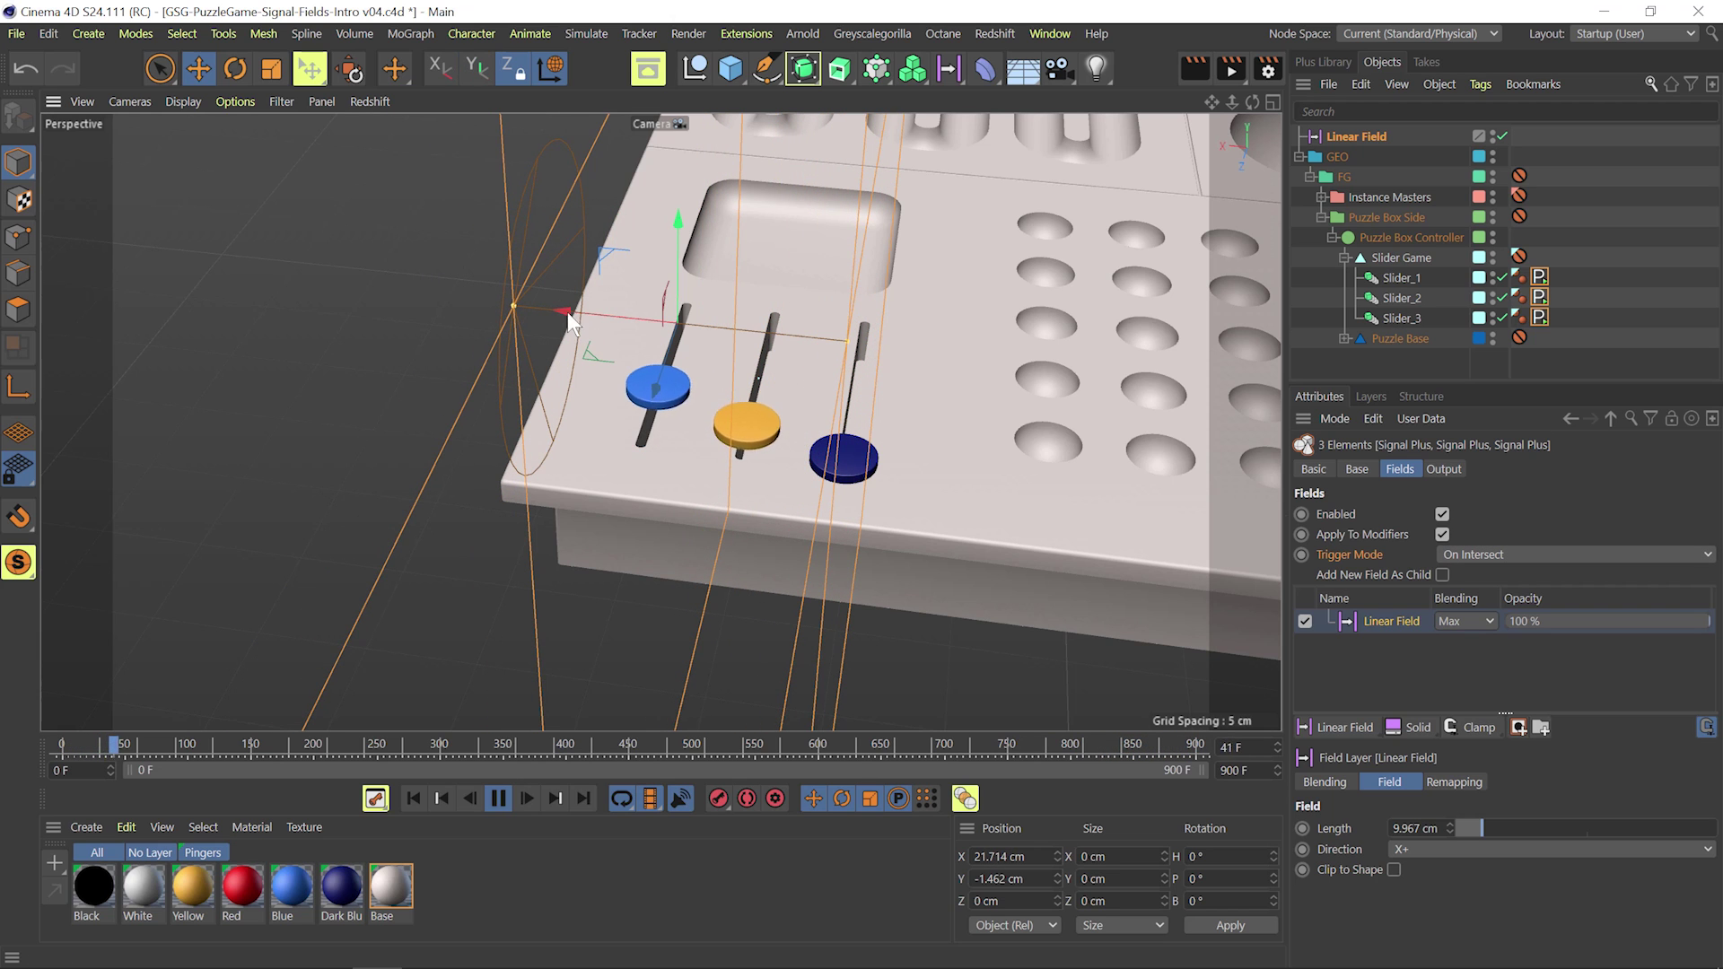
left_click(499, 799)
left_click(413, 798)
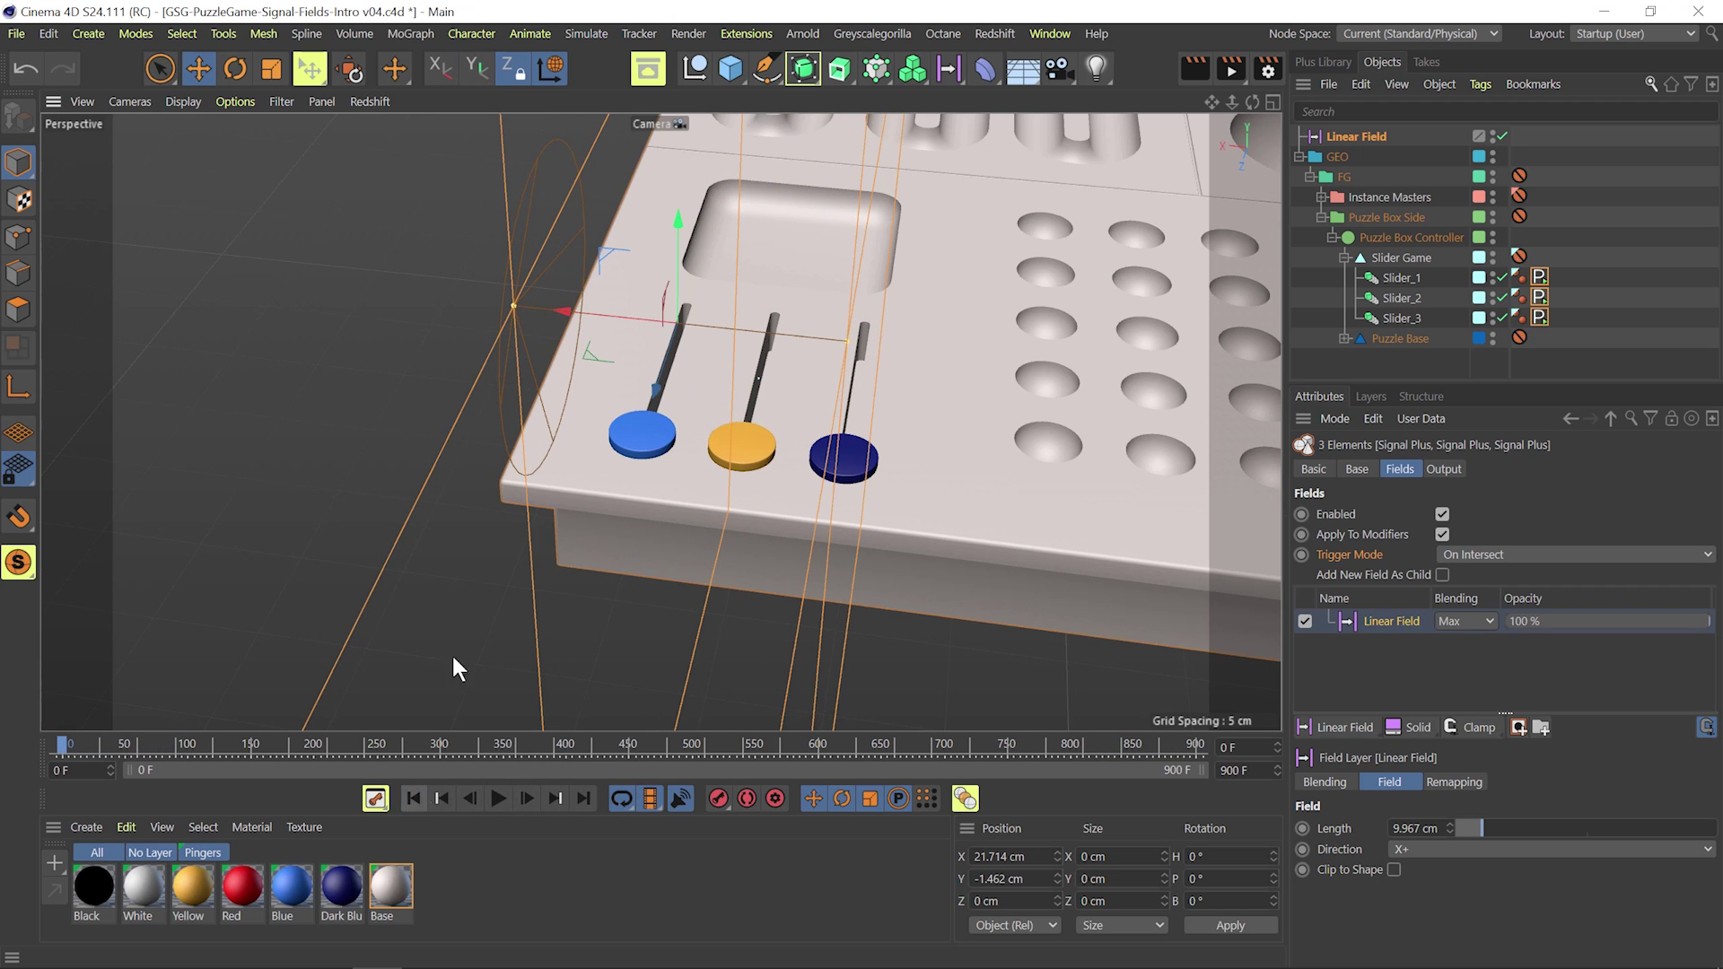
Step: Pull the Linear Field back, play, and sweep it across the blue slider to X 15.734 cm
left_click_drag(557, 308, 288, 281)
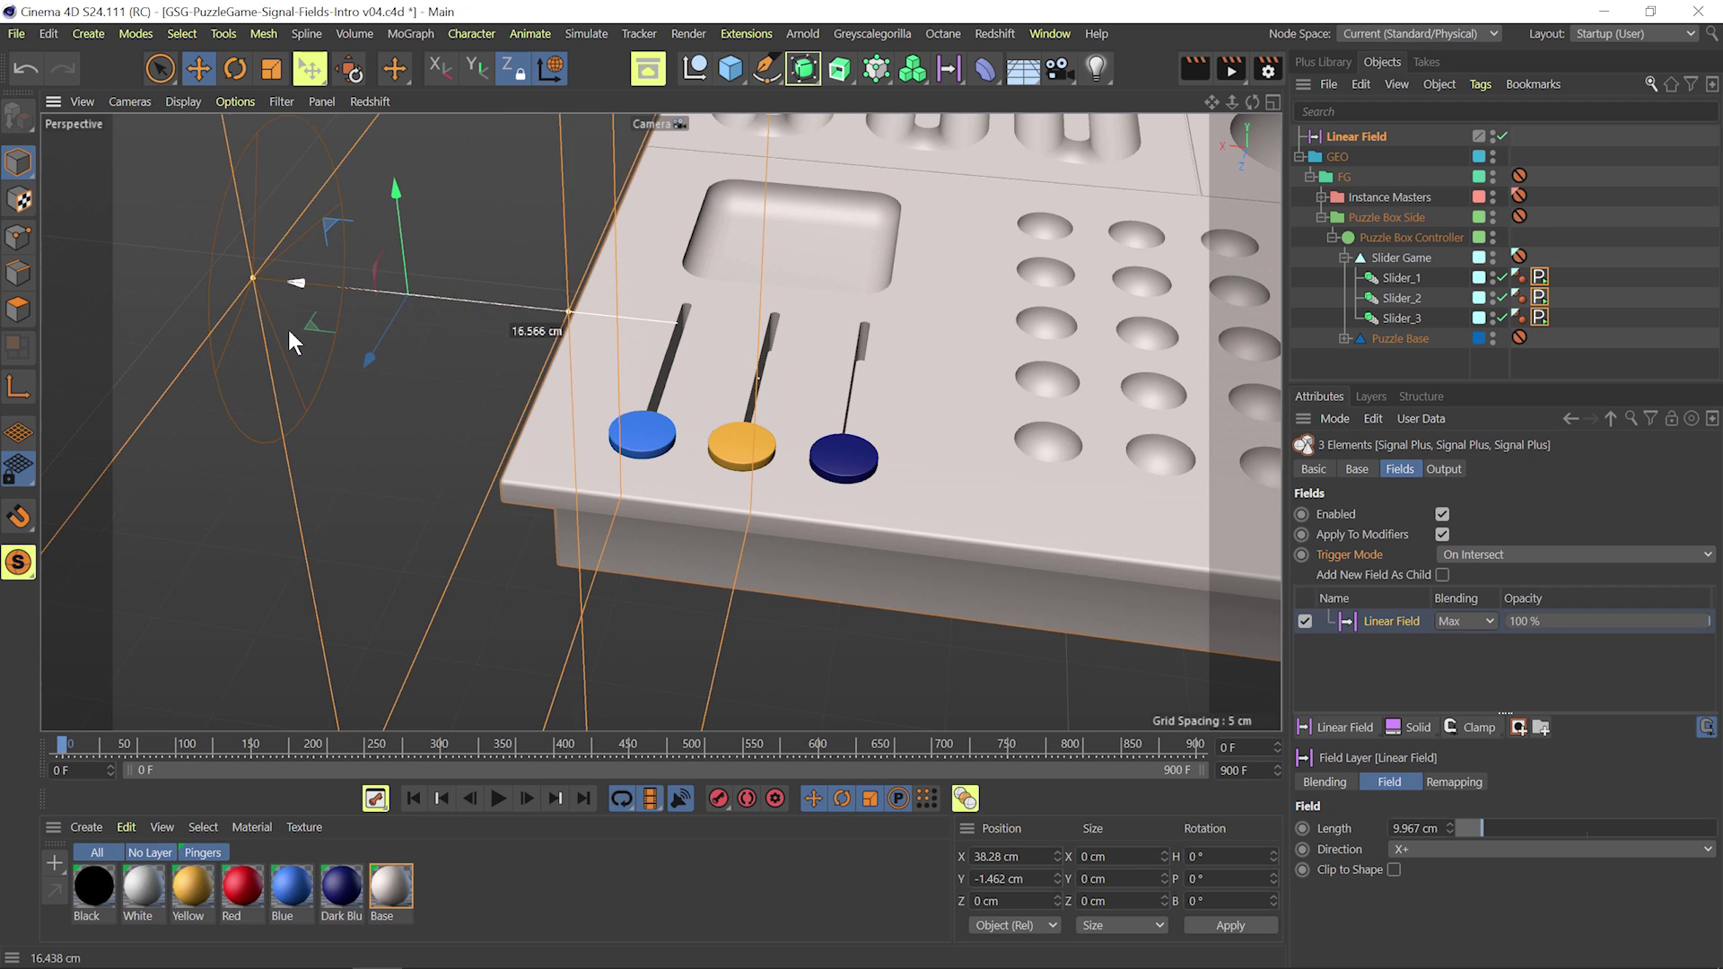
left_click(499, 798)
left_click_drag(289, 282, 477, 311)
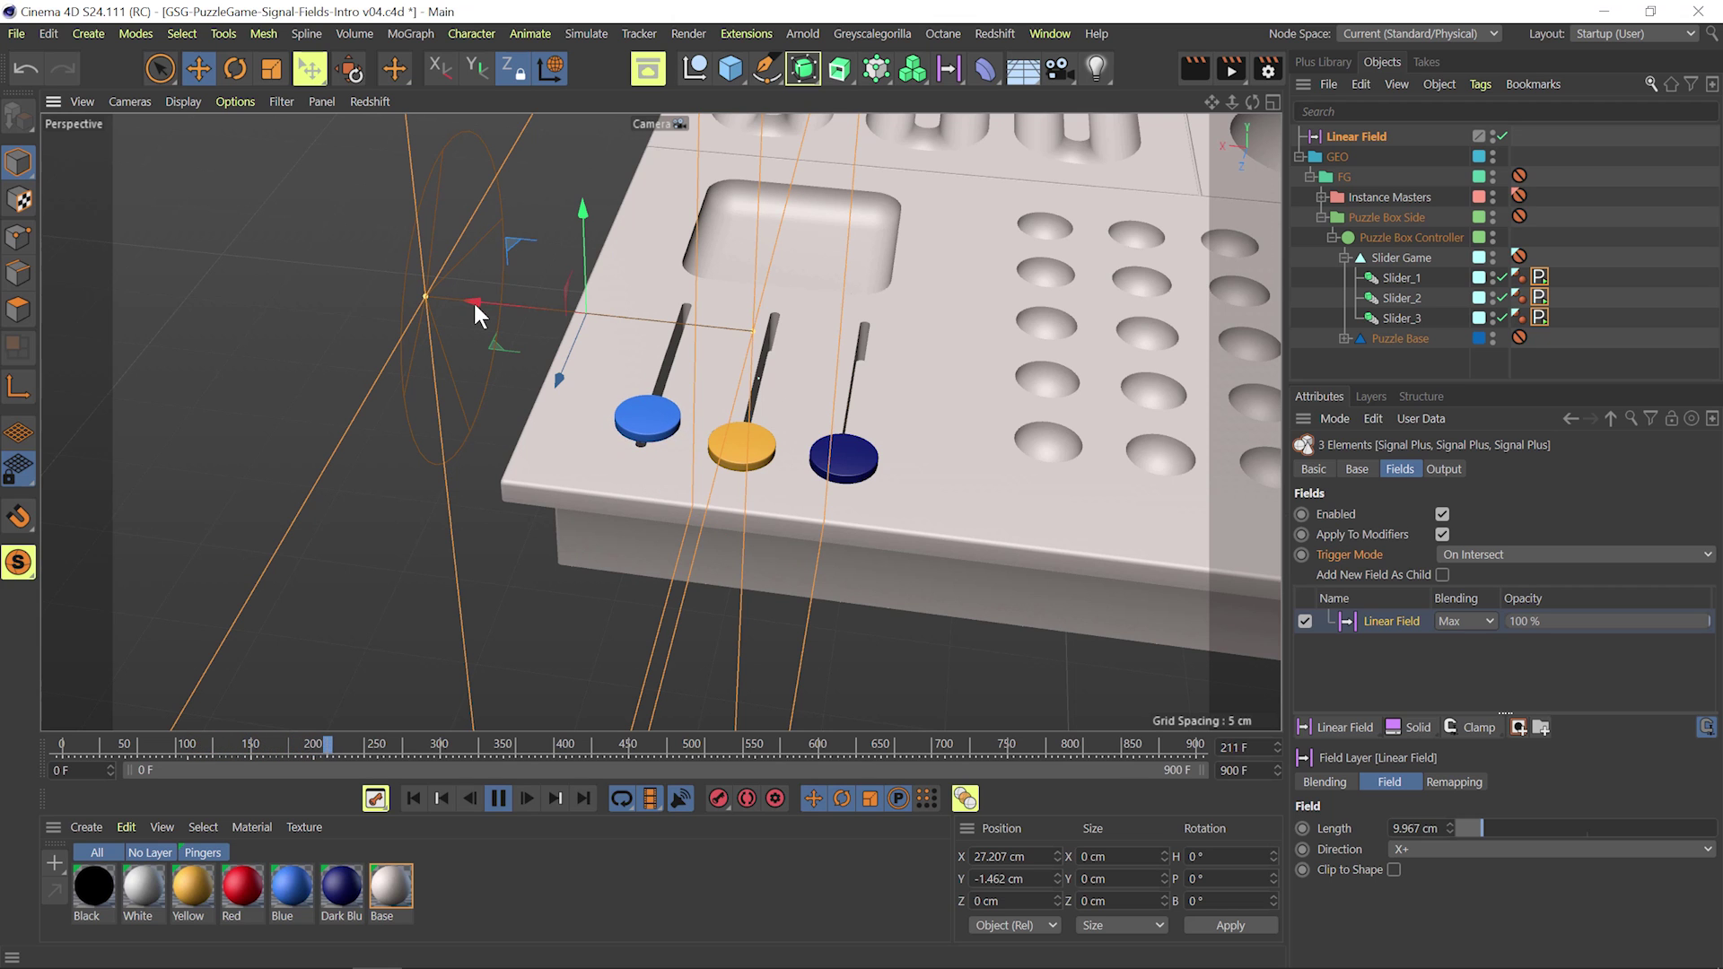
left_click_drag(474, 306, 553, 305)
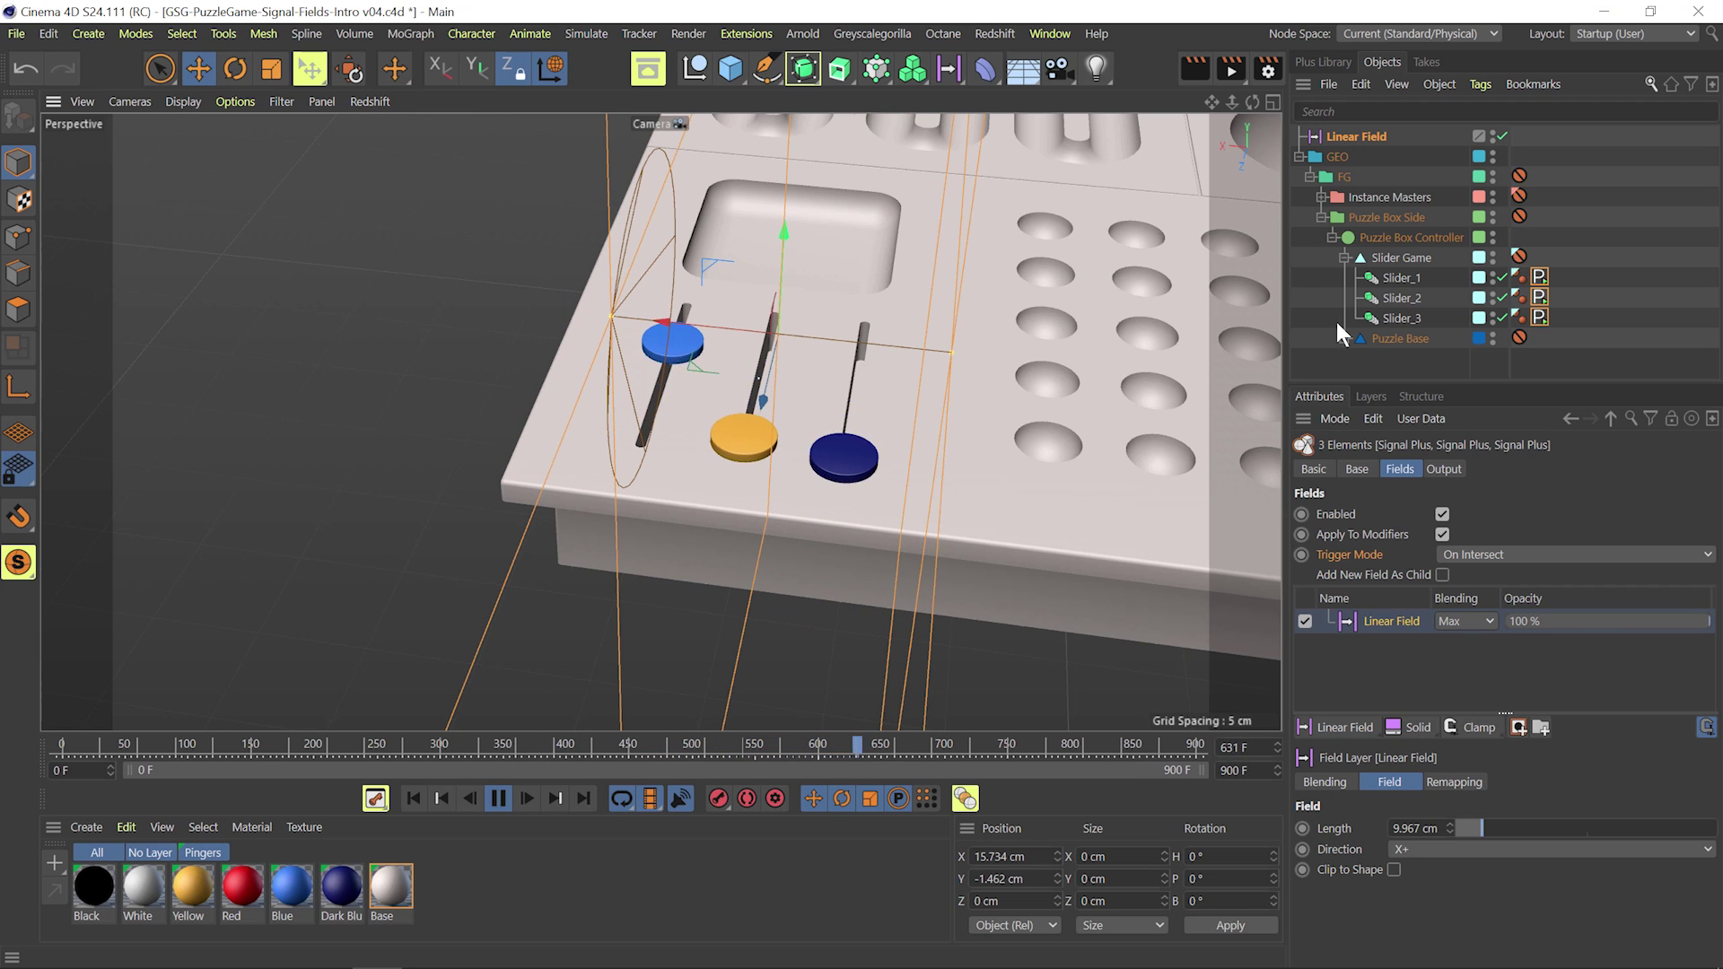
Step: Rewind to frame 0 and set the Trigger Mode to On Intersect (Ignore Falloff)
left_click(443, 795)
left_click(1578, 554)
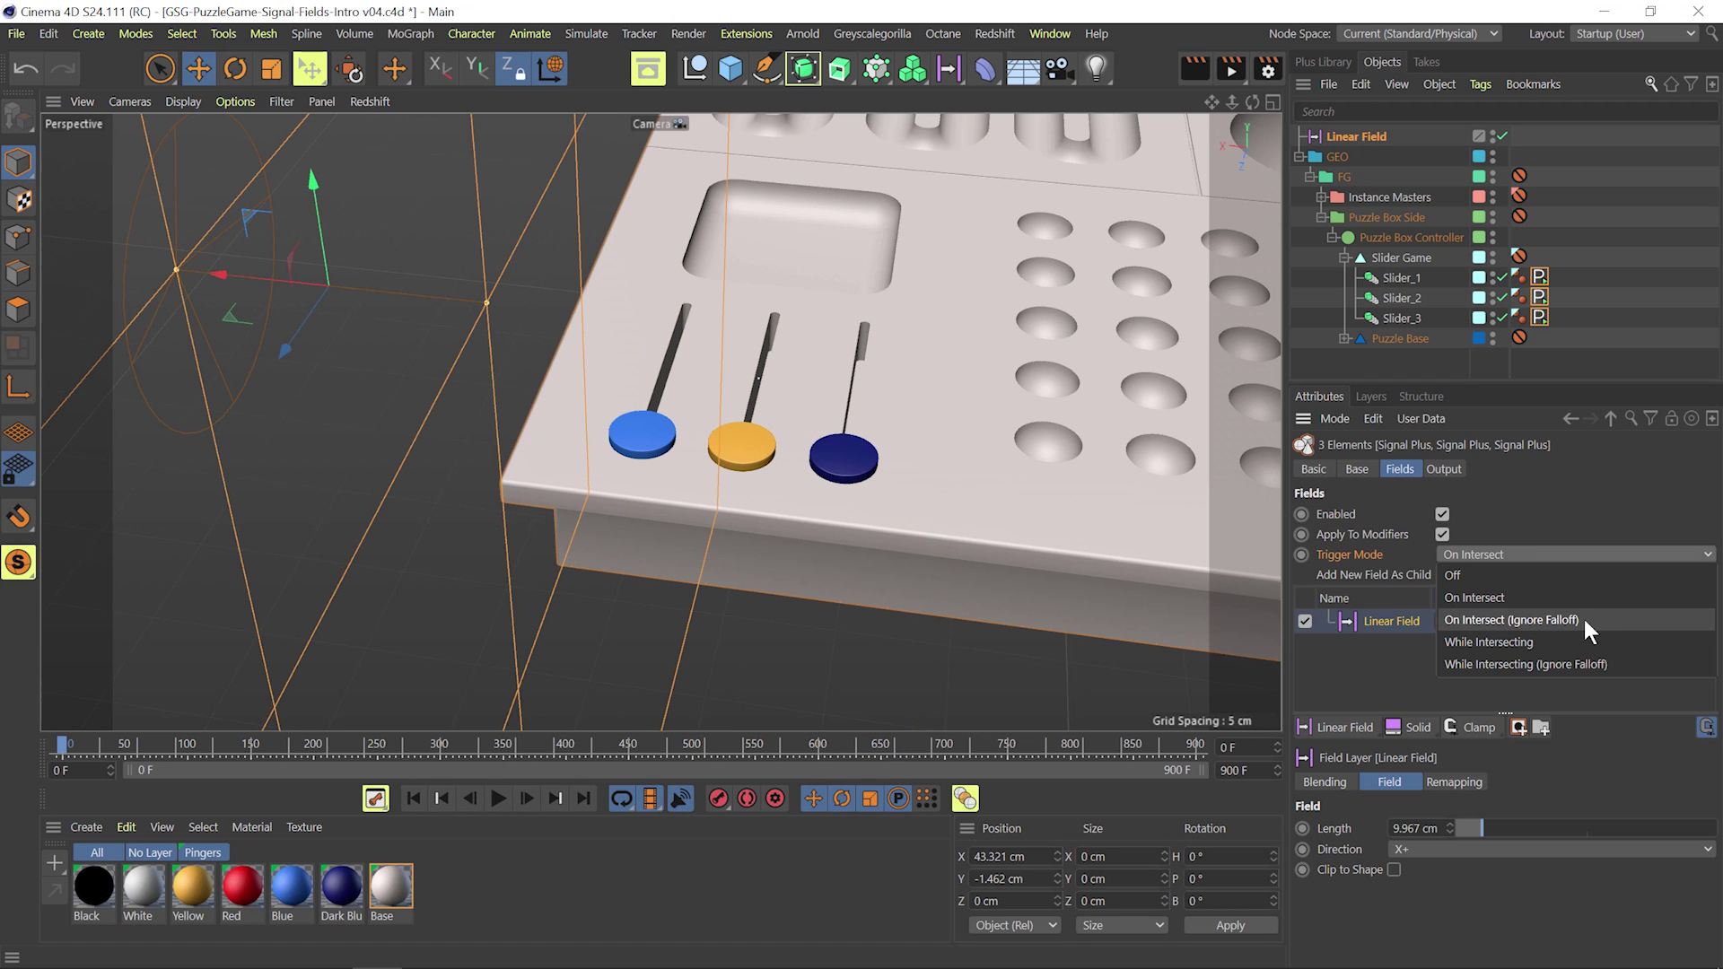
left_click(1548, 615)
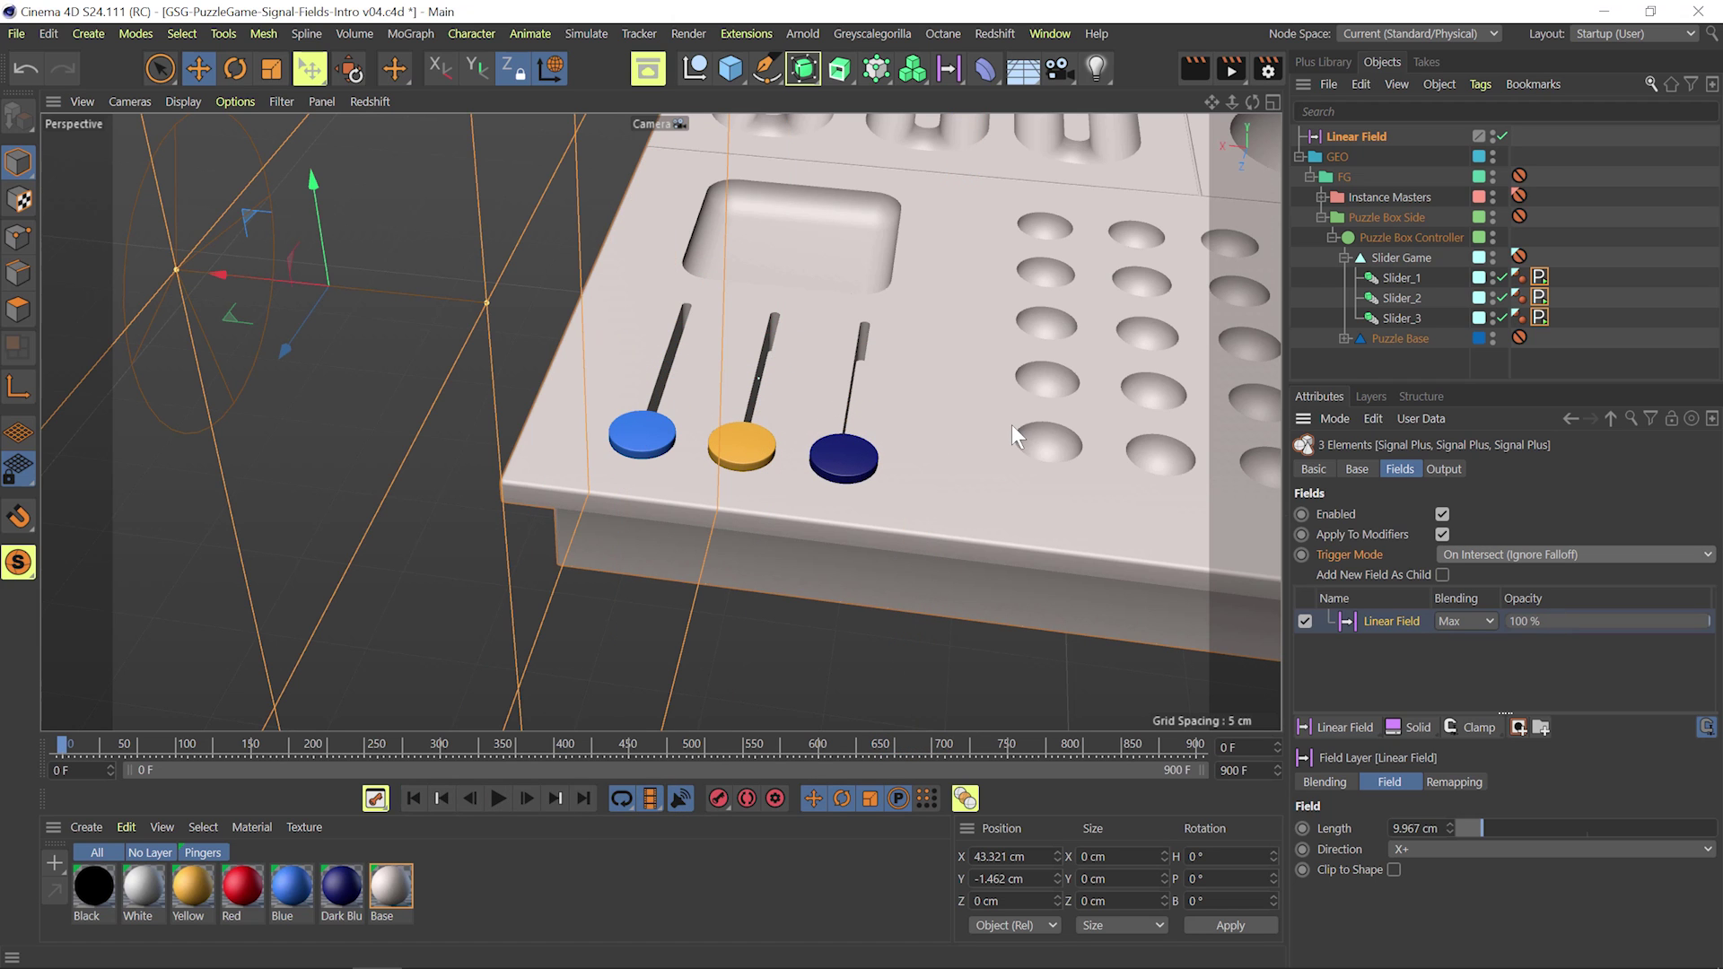
Step: Play and sweep the Linear Field across the blue and yellow knobs, then back off the board
left_click(500, 795)
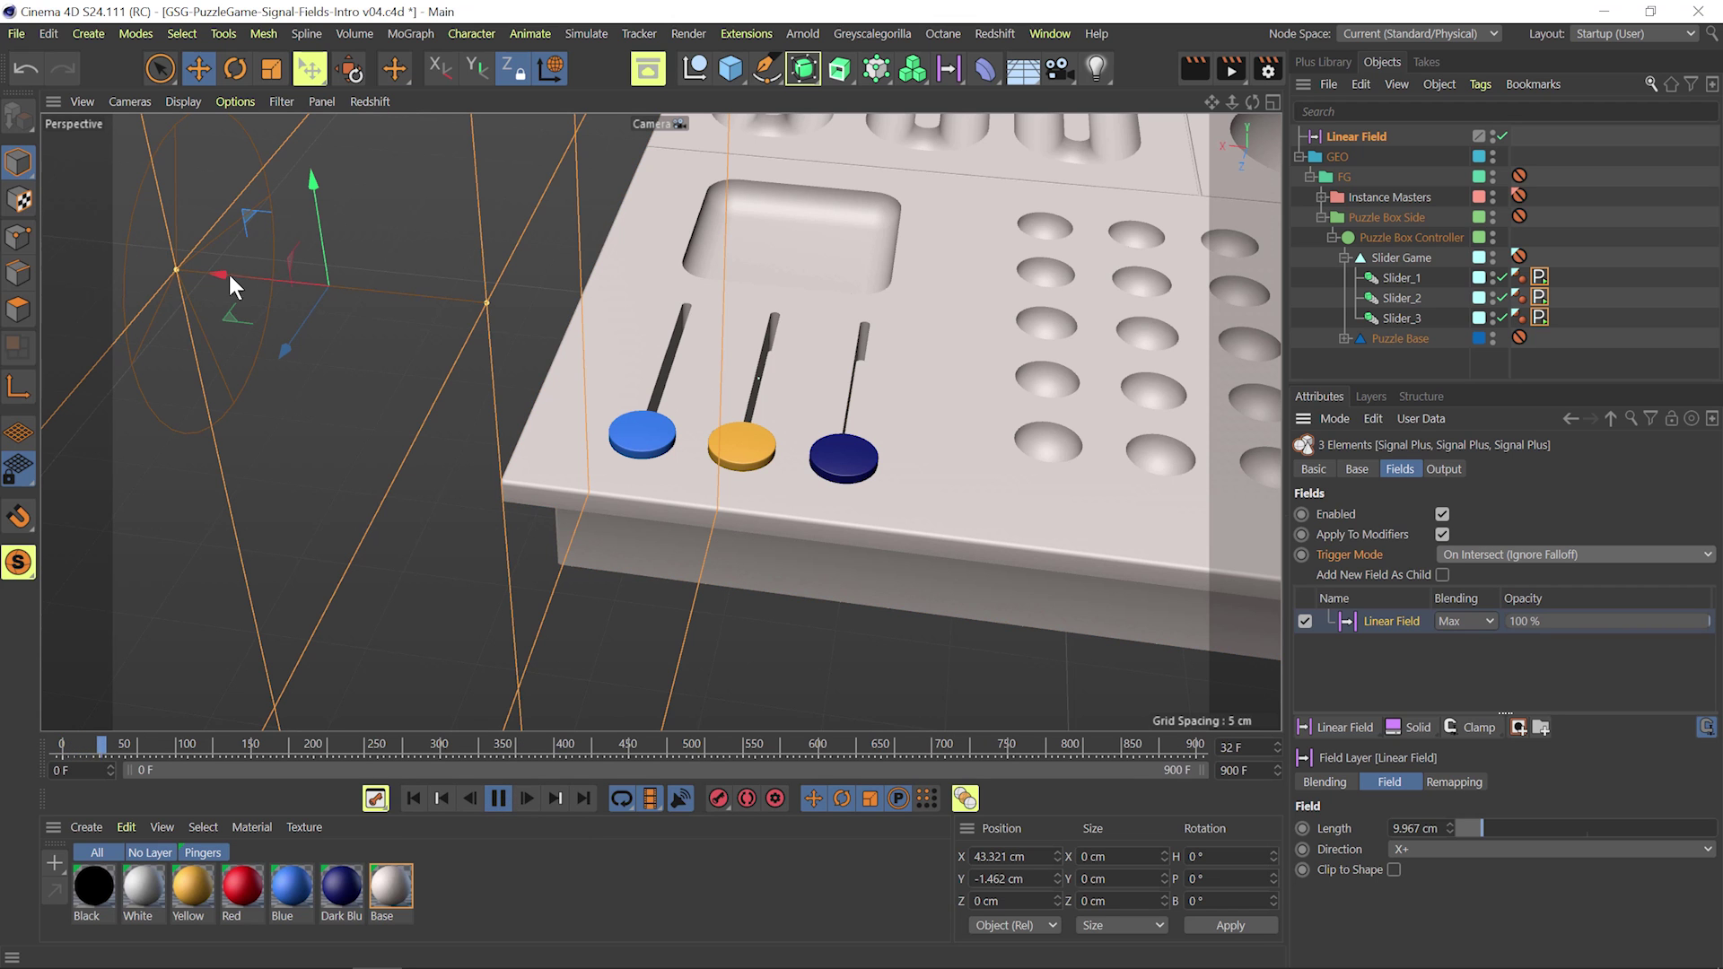
left_click_drag(219, 267, 440, 326)
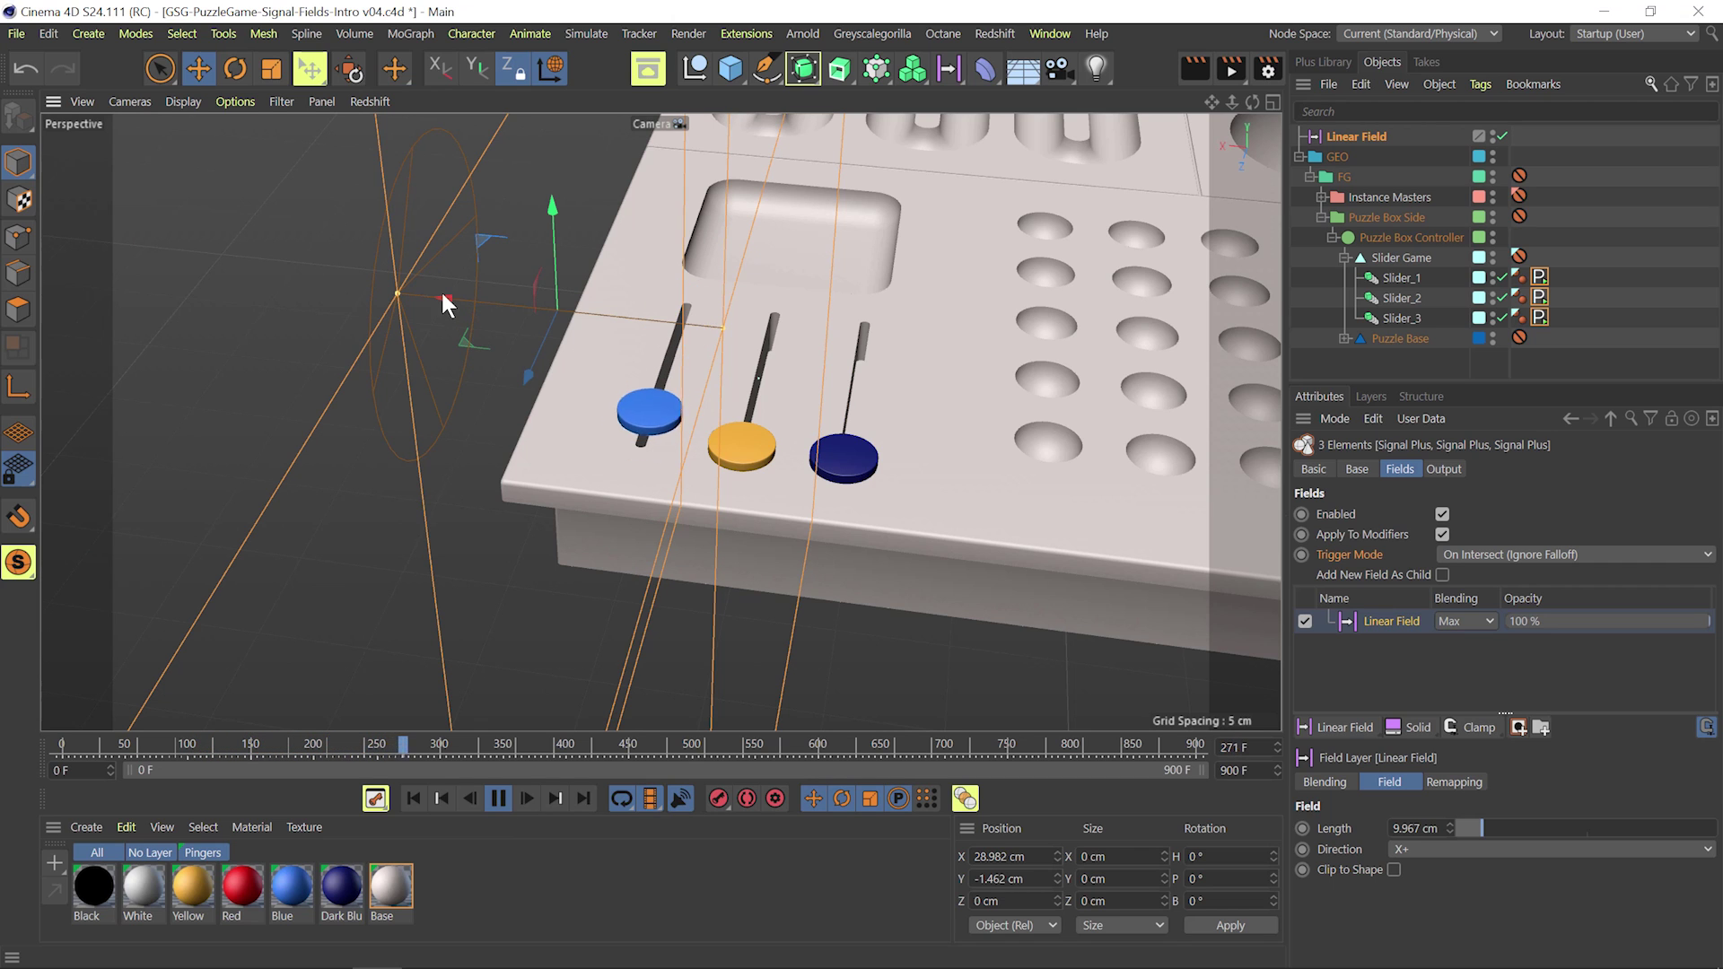
left_click_drag(443, 296, 532, 308)
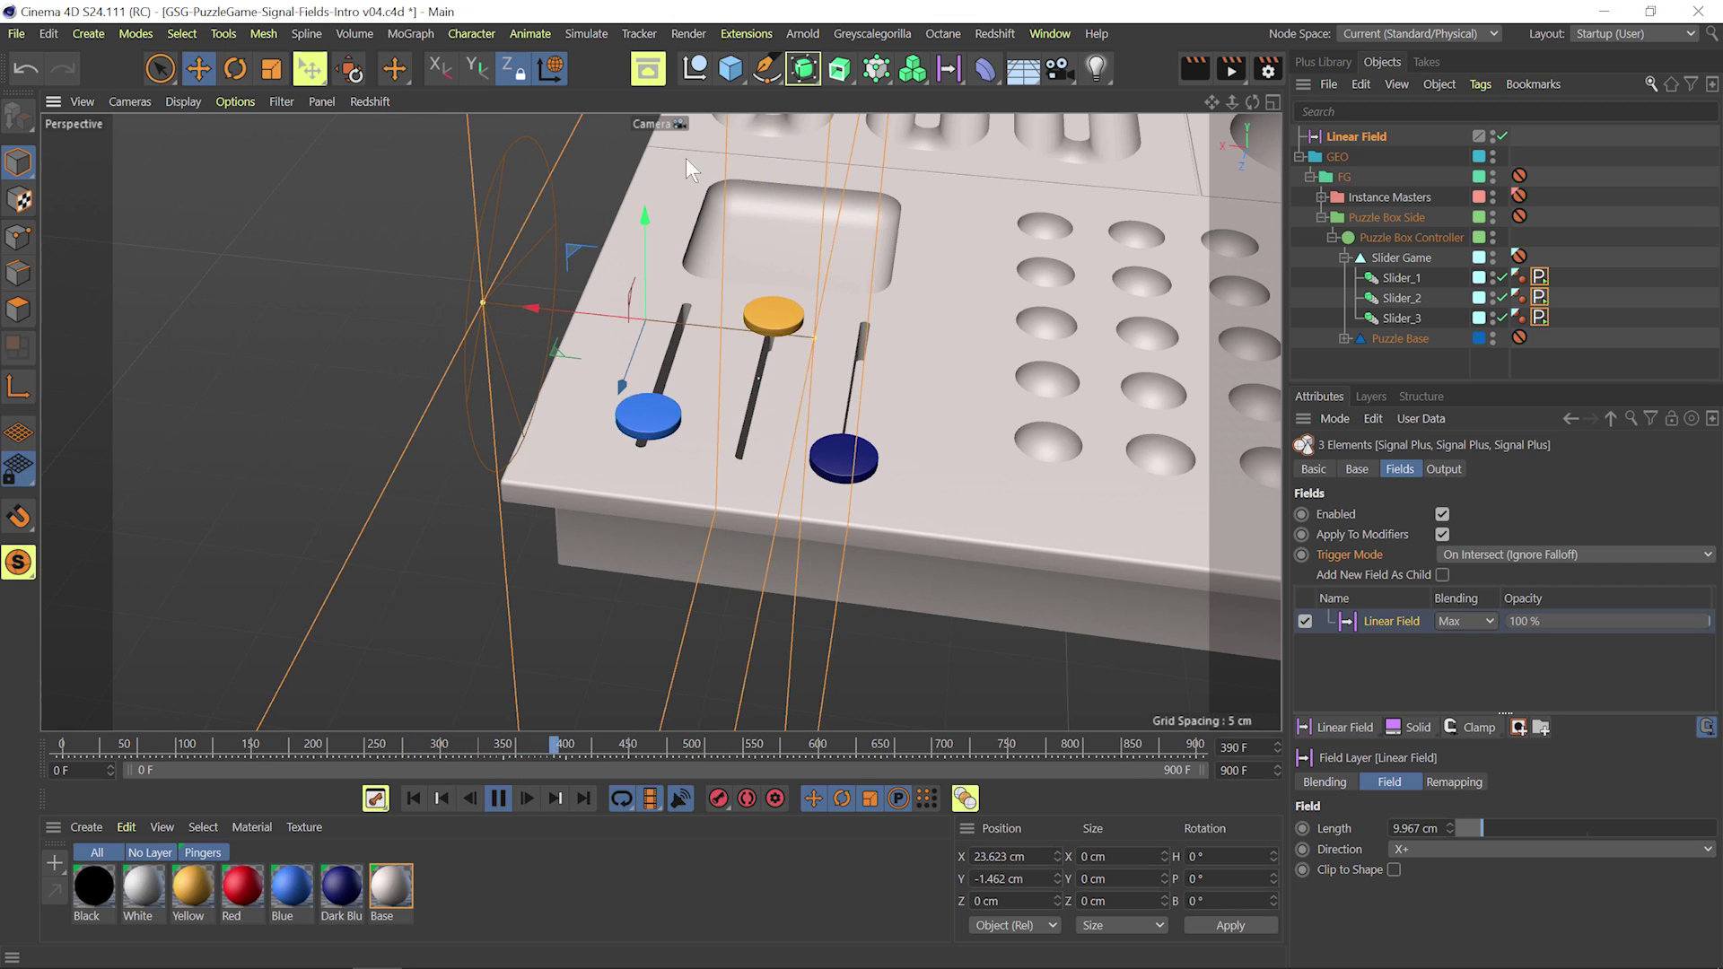
left_click_drag(535, 309, 690, 327)
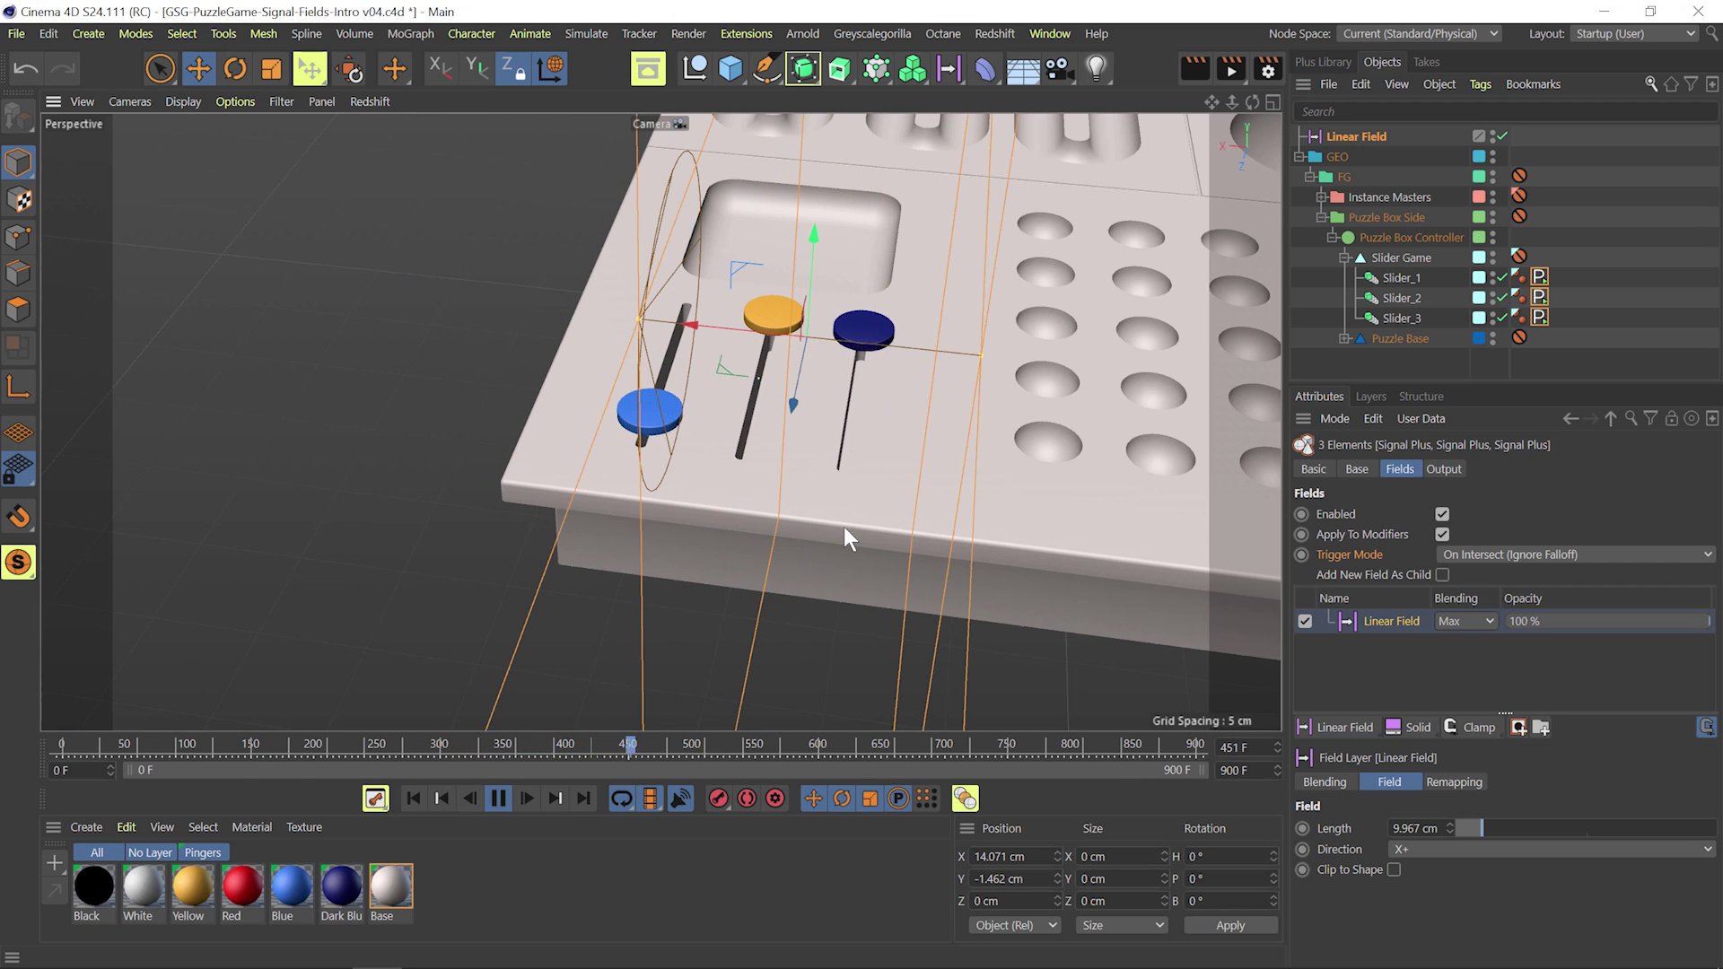
left_click_drag(695, 329, 174, 352)
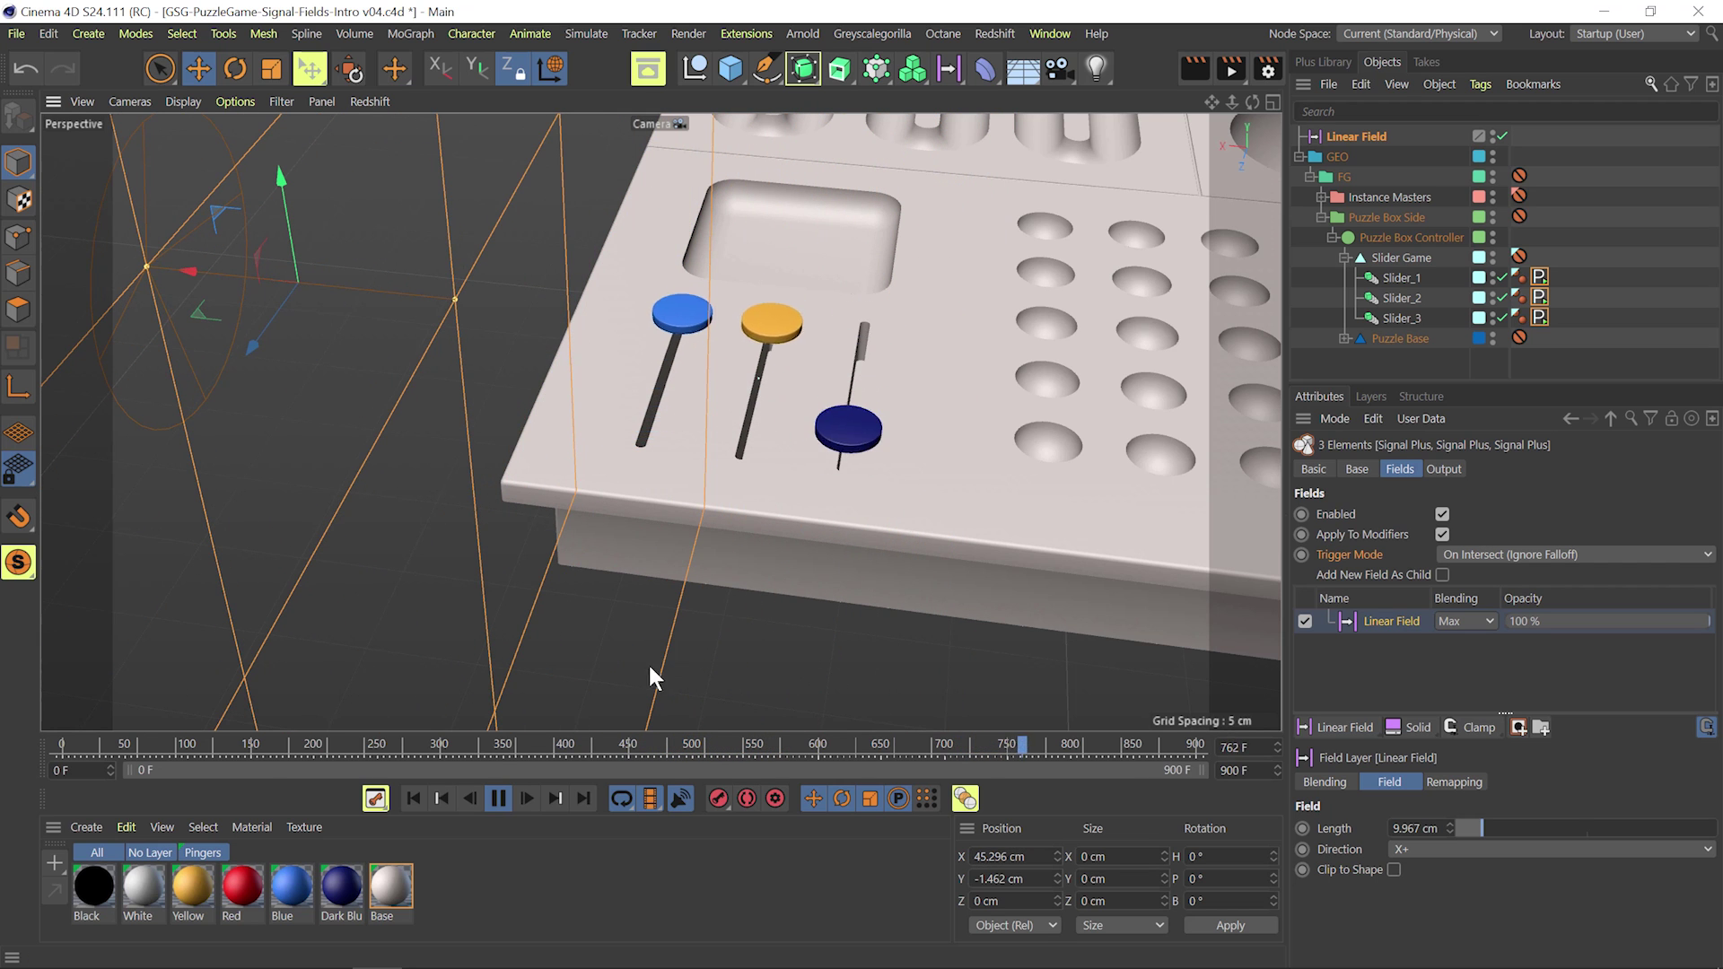
Step: Stop playback, set Trigger Mode to While Intersecting (Ignore Falloff), and rewind to frame 0
left_click(499, 798)
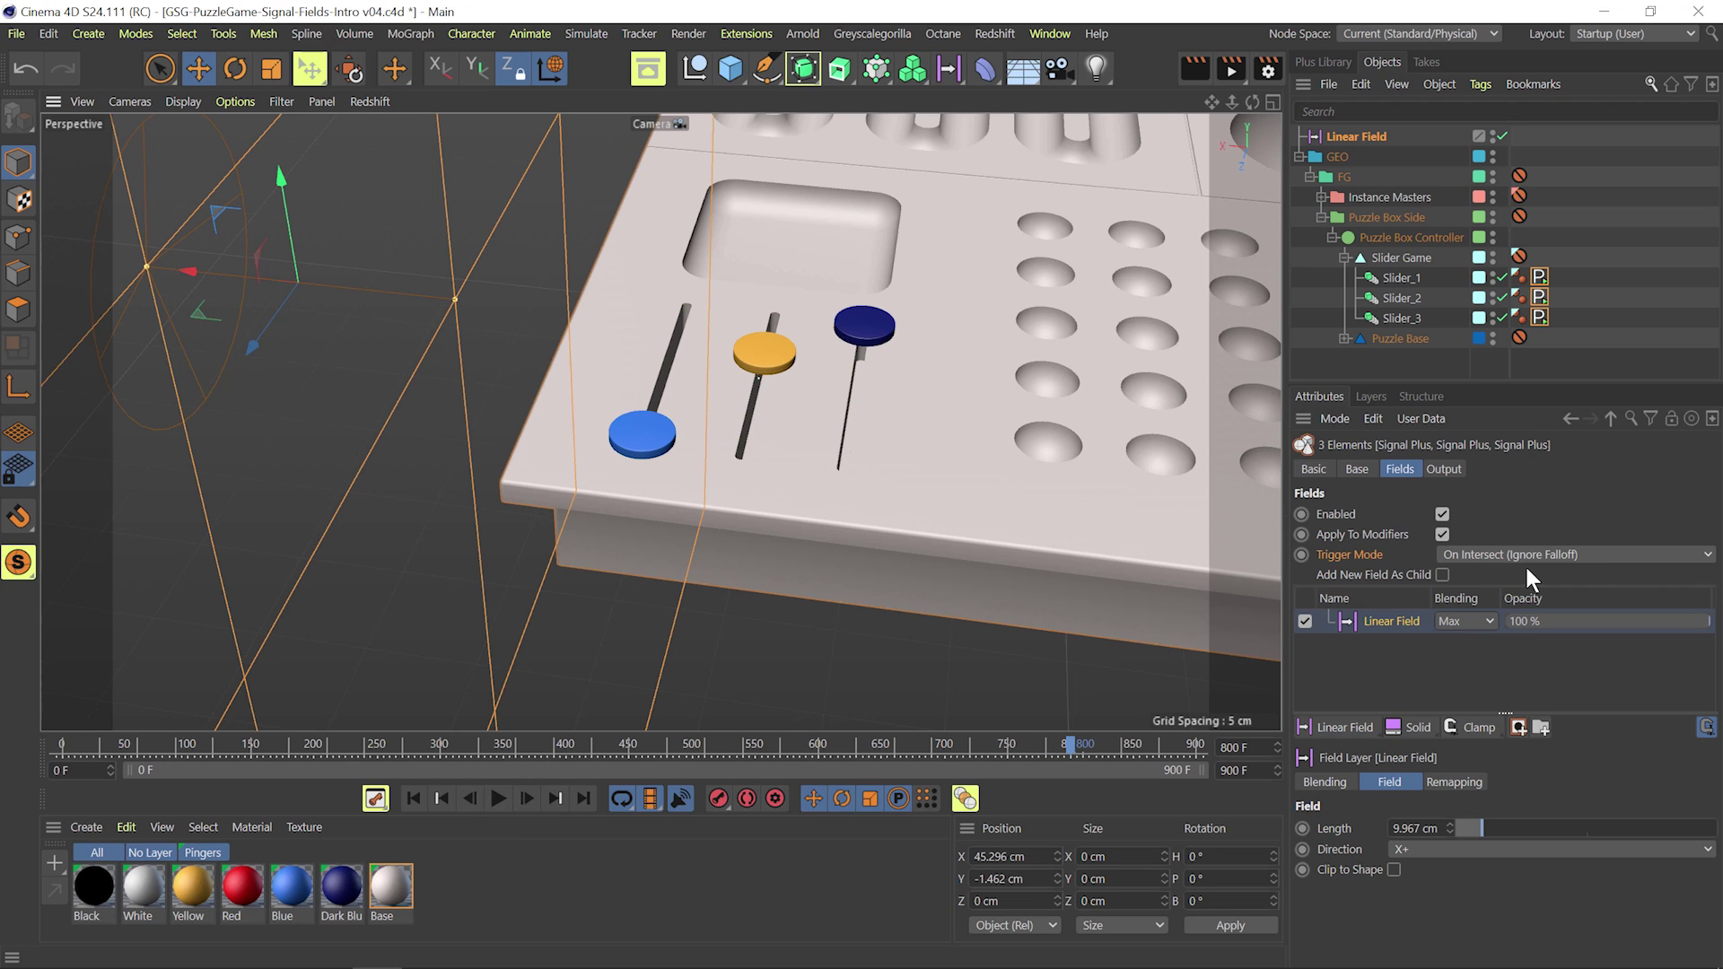
left_click(1471, 554)
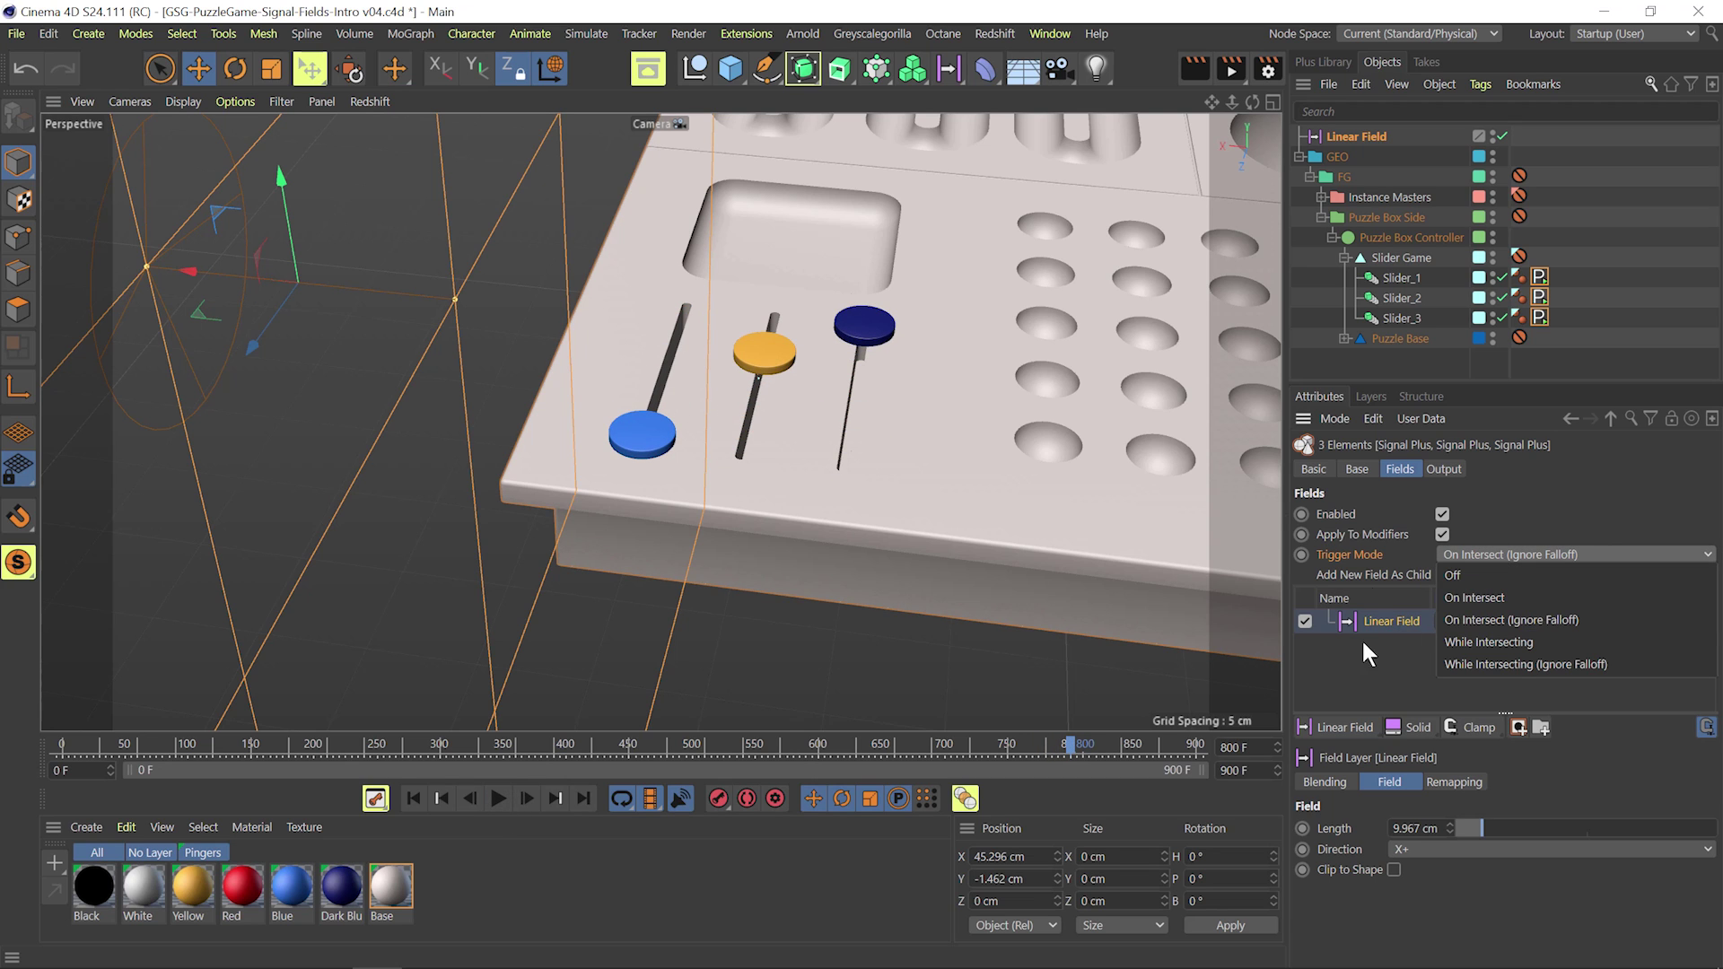
left_click(1548, 639)
left_click(1519, 554)
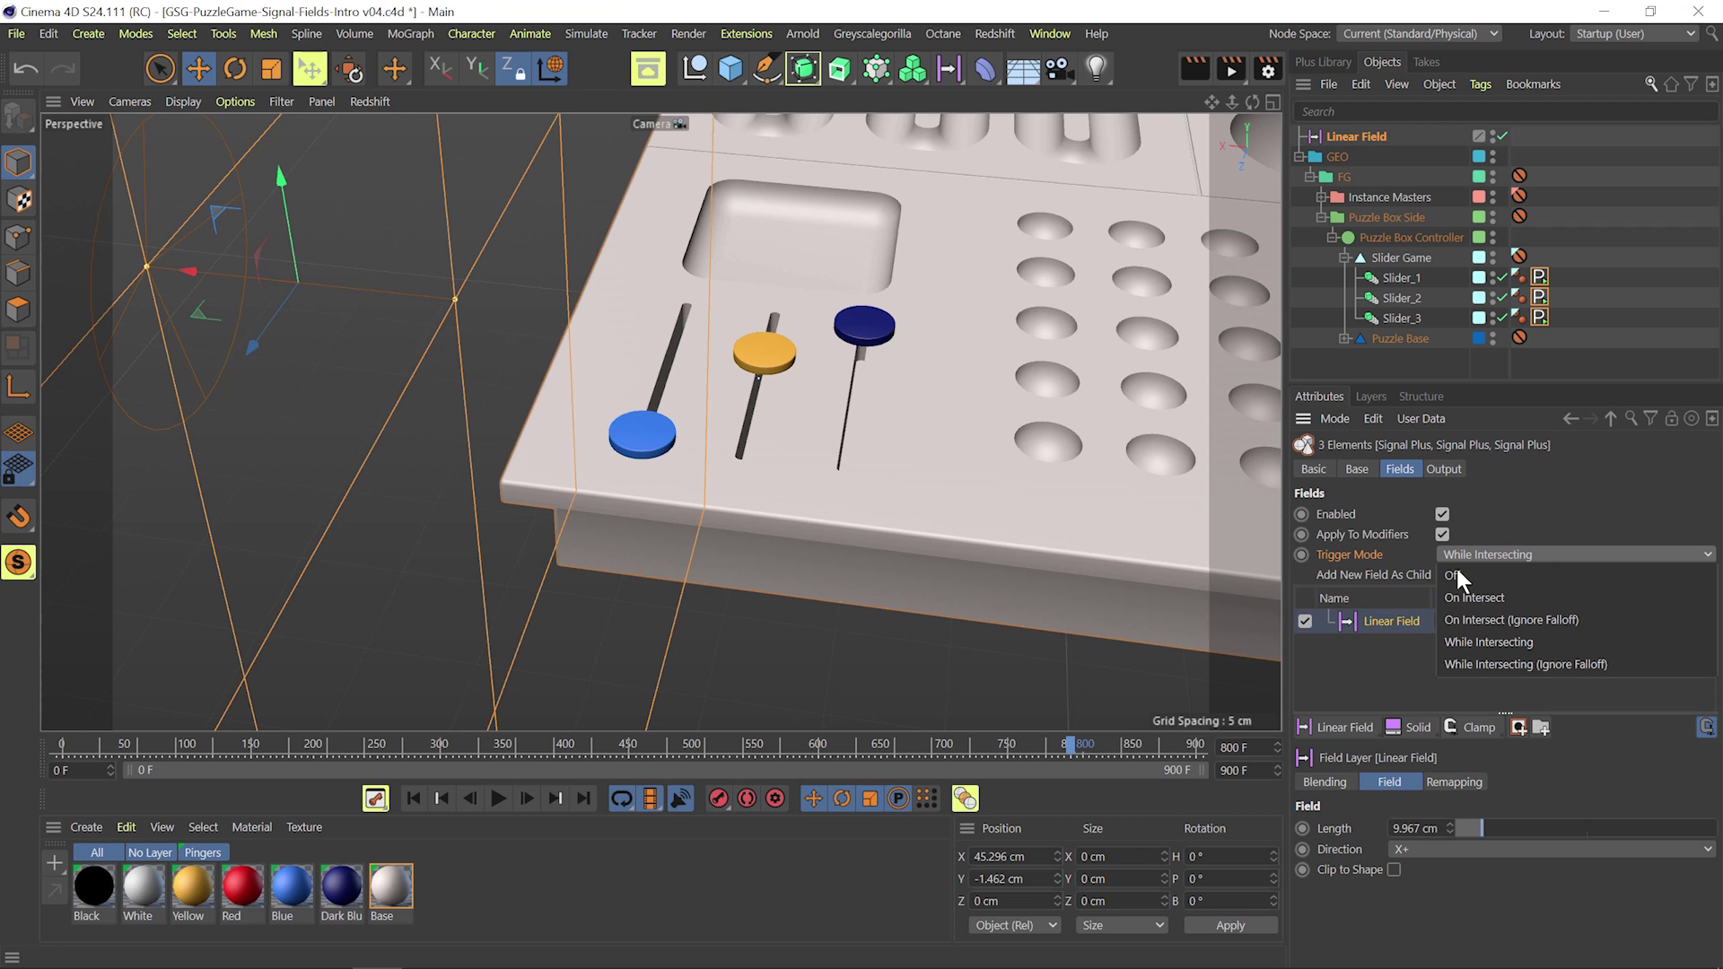
left_click(1570, 665)
left_click(442, 795)
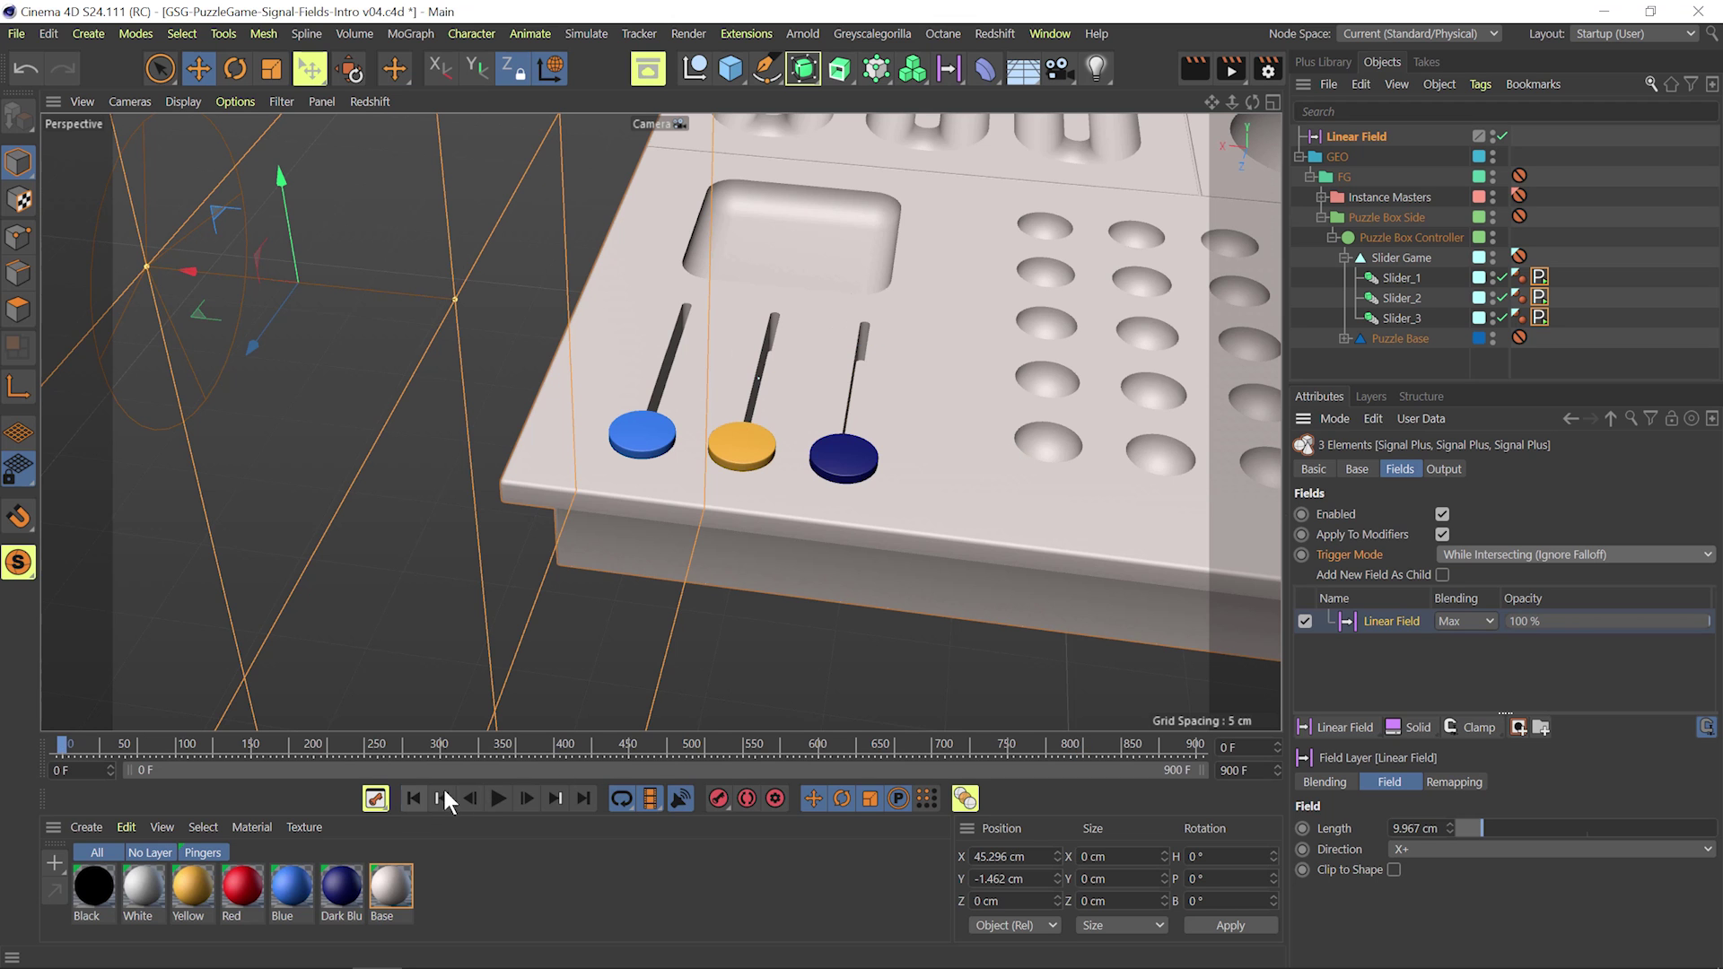
Step: Sweep the Linear Field back and forth across the sliders, ending at X 15.69 cm with the yellow knob raised
left_click_drag(187, 273, 443, 352)
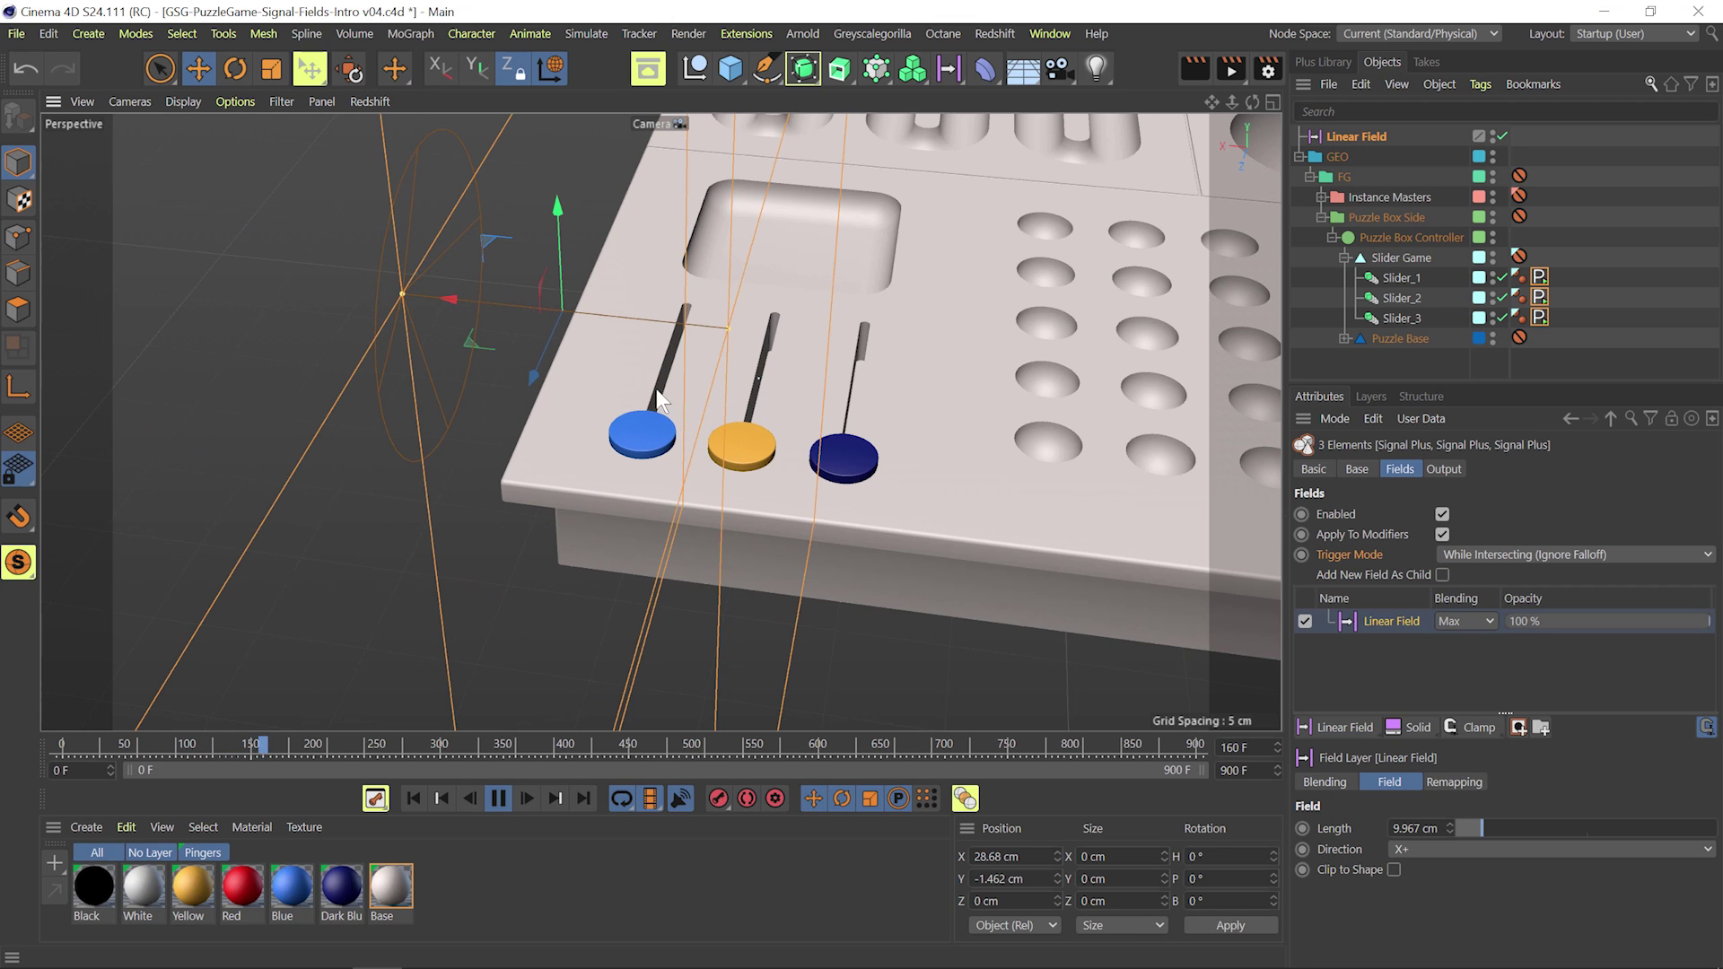
left_click_drag(451, 294, 529, 304)
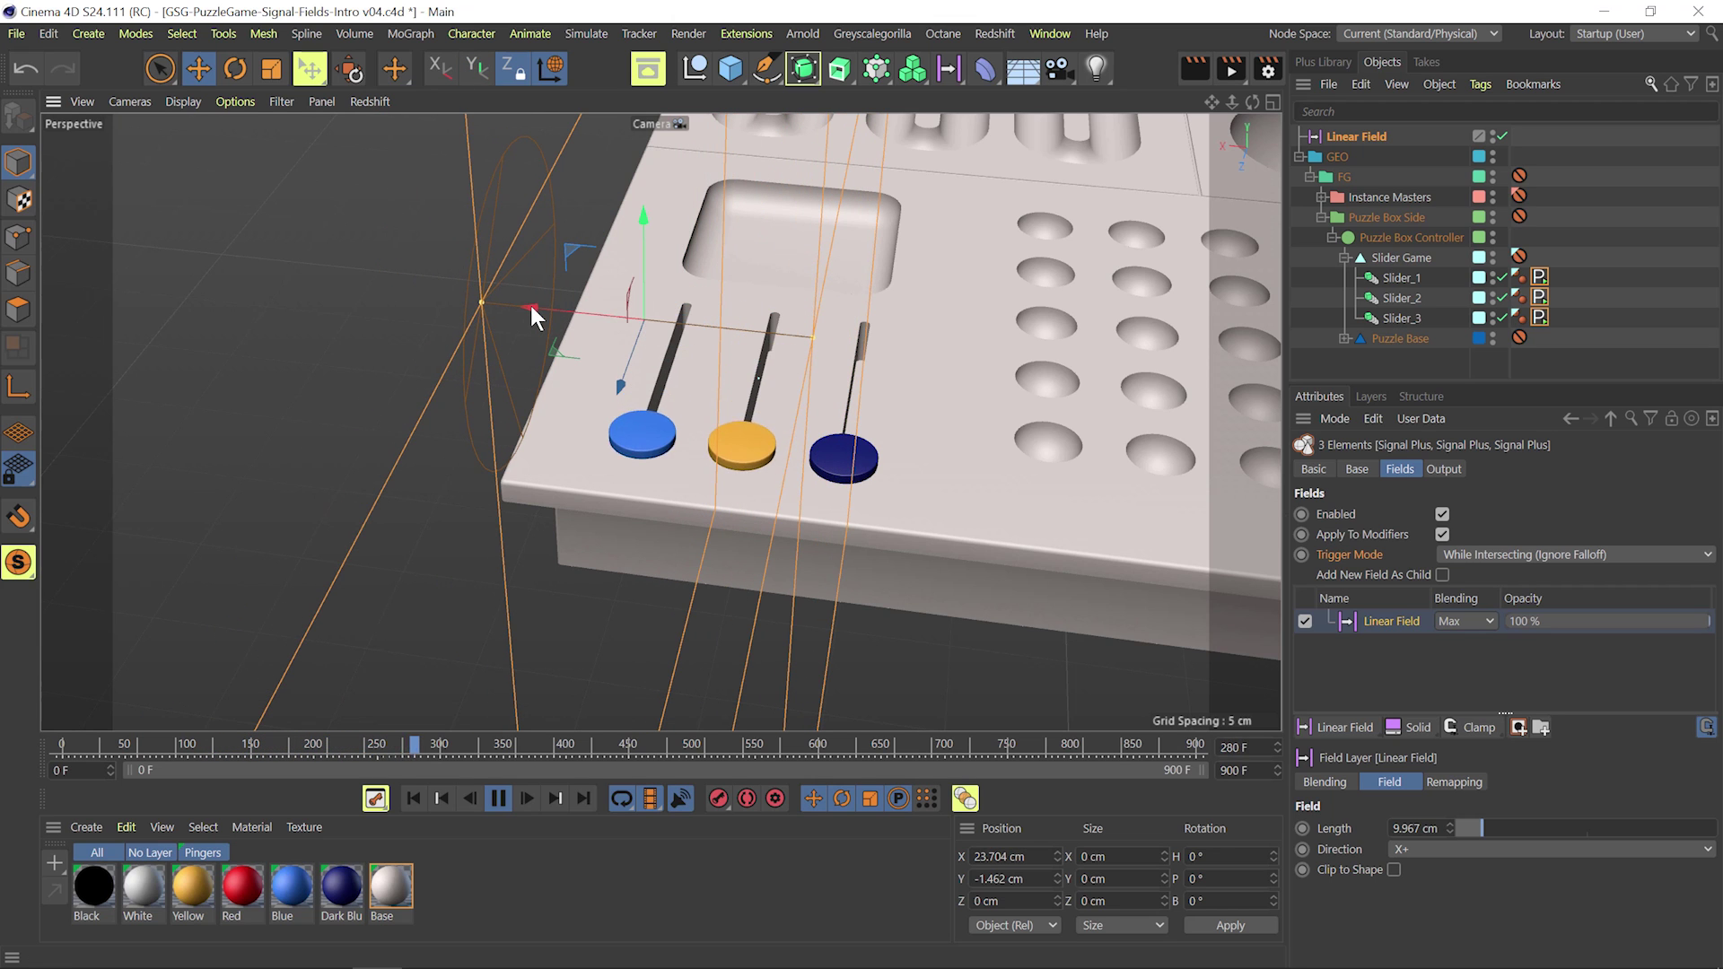
left_click_drag(531, 306, 589, 314)
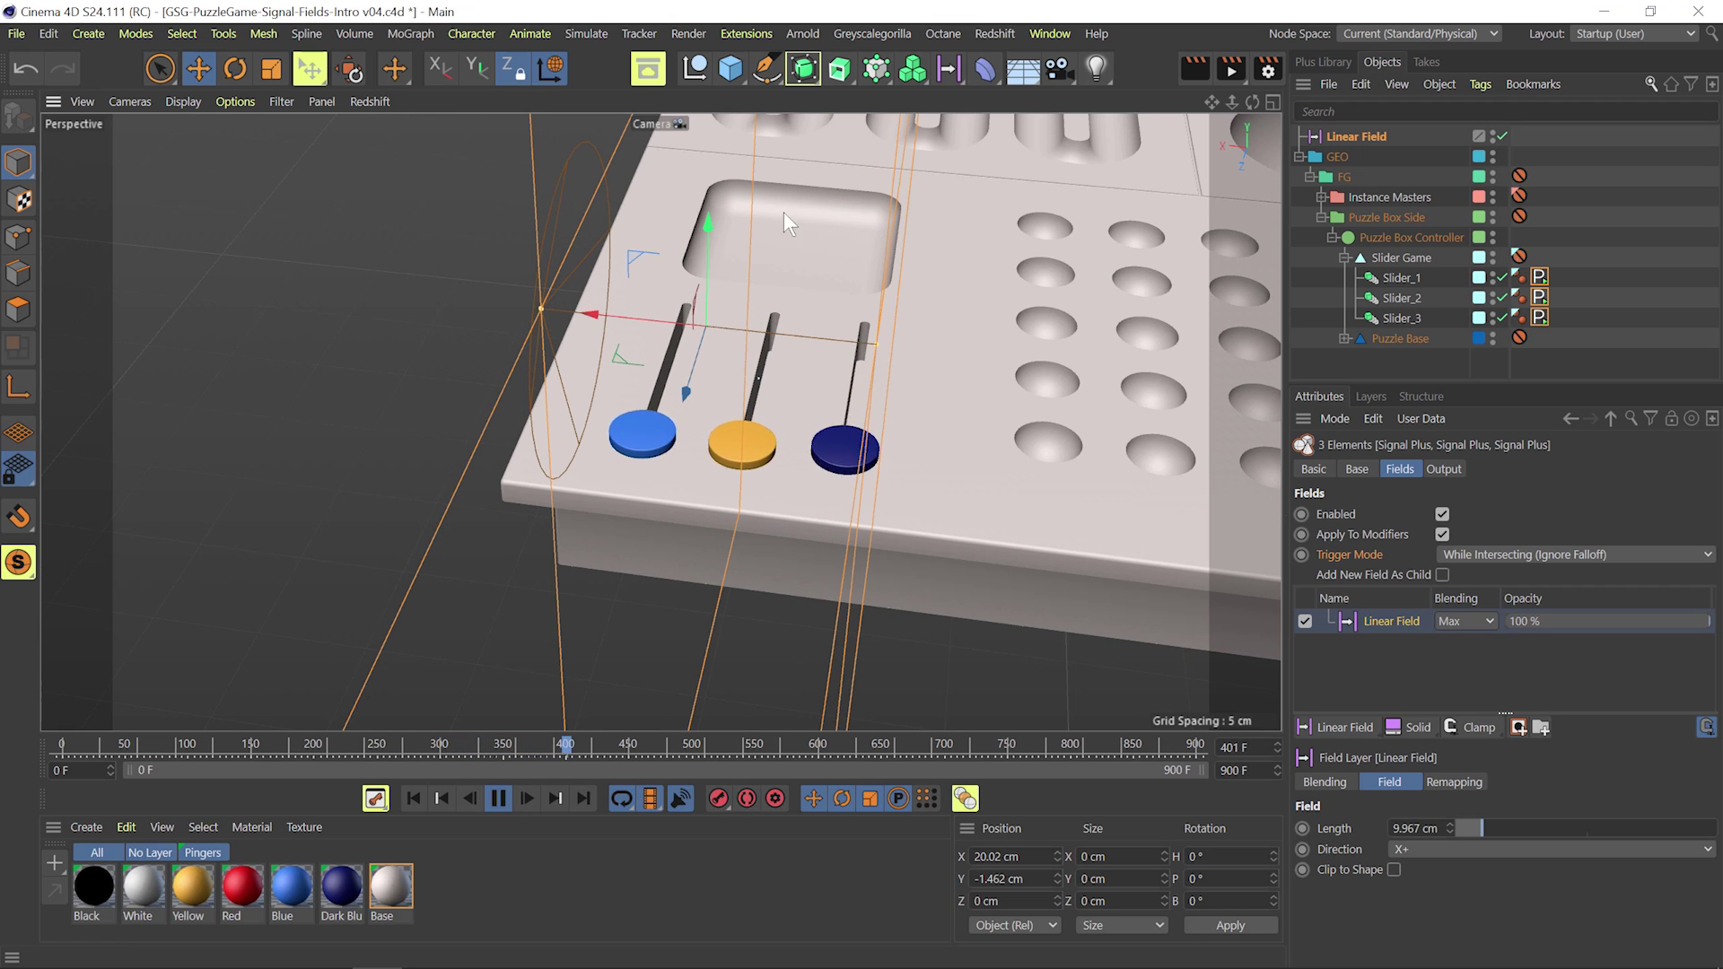
left_click_drag(594, 314, 255, 364)
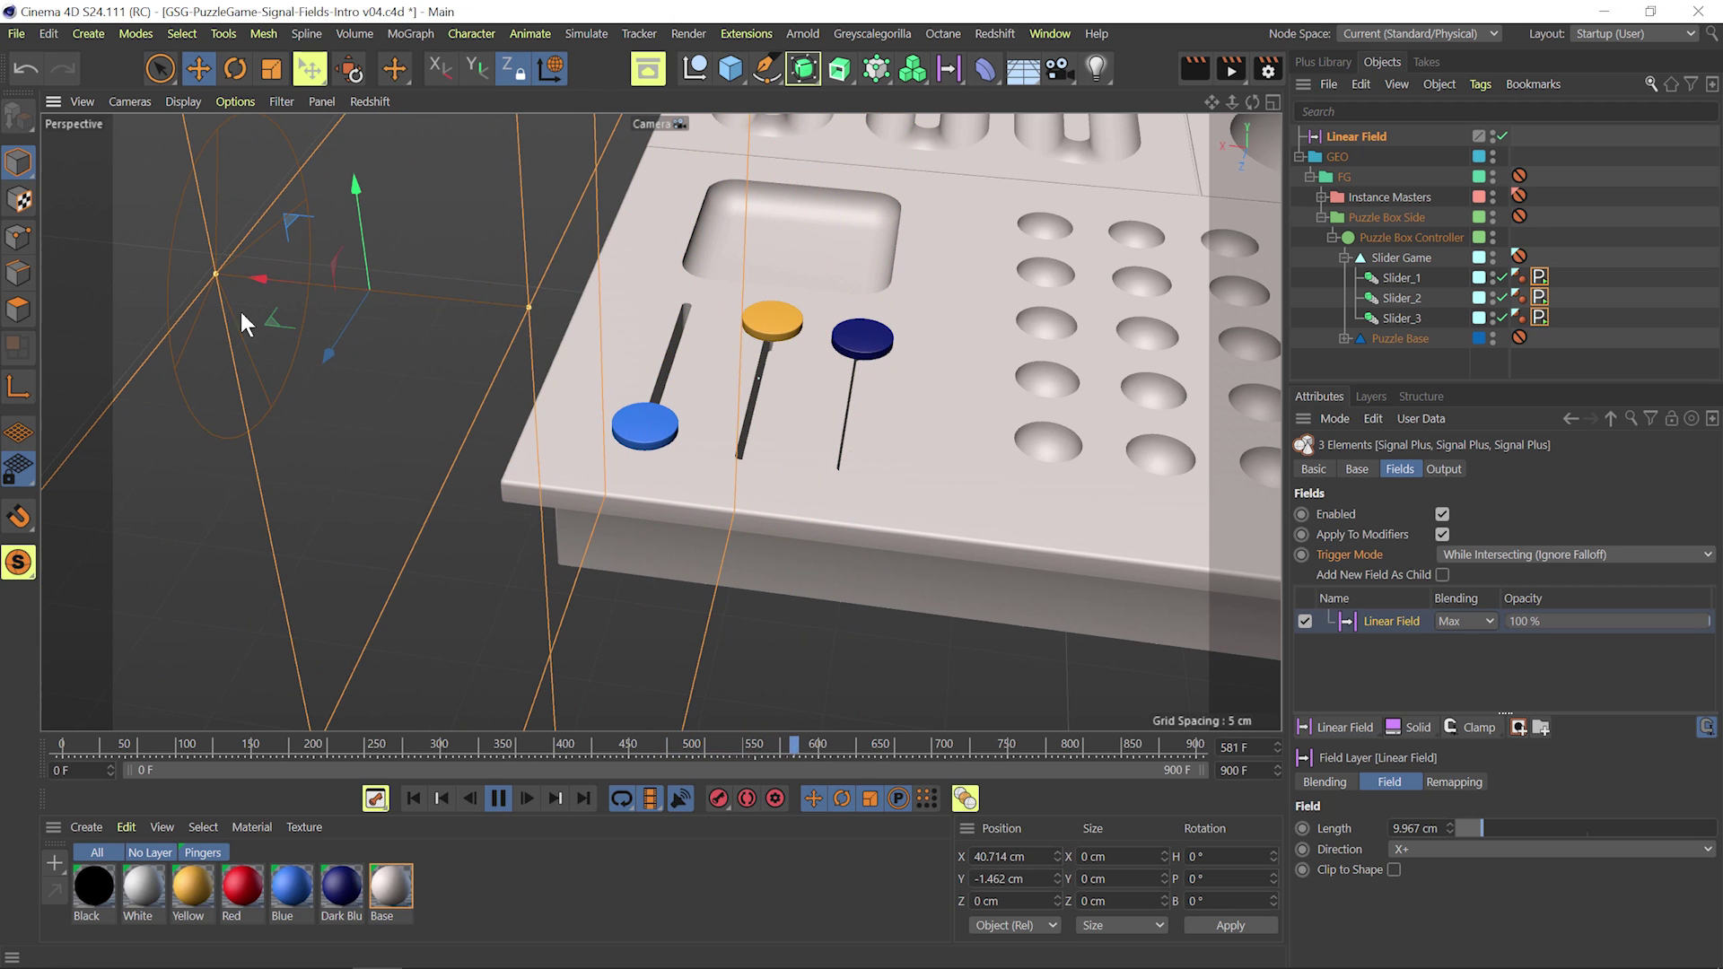
left_click_drag(257, 278, 659, 359)
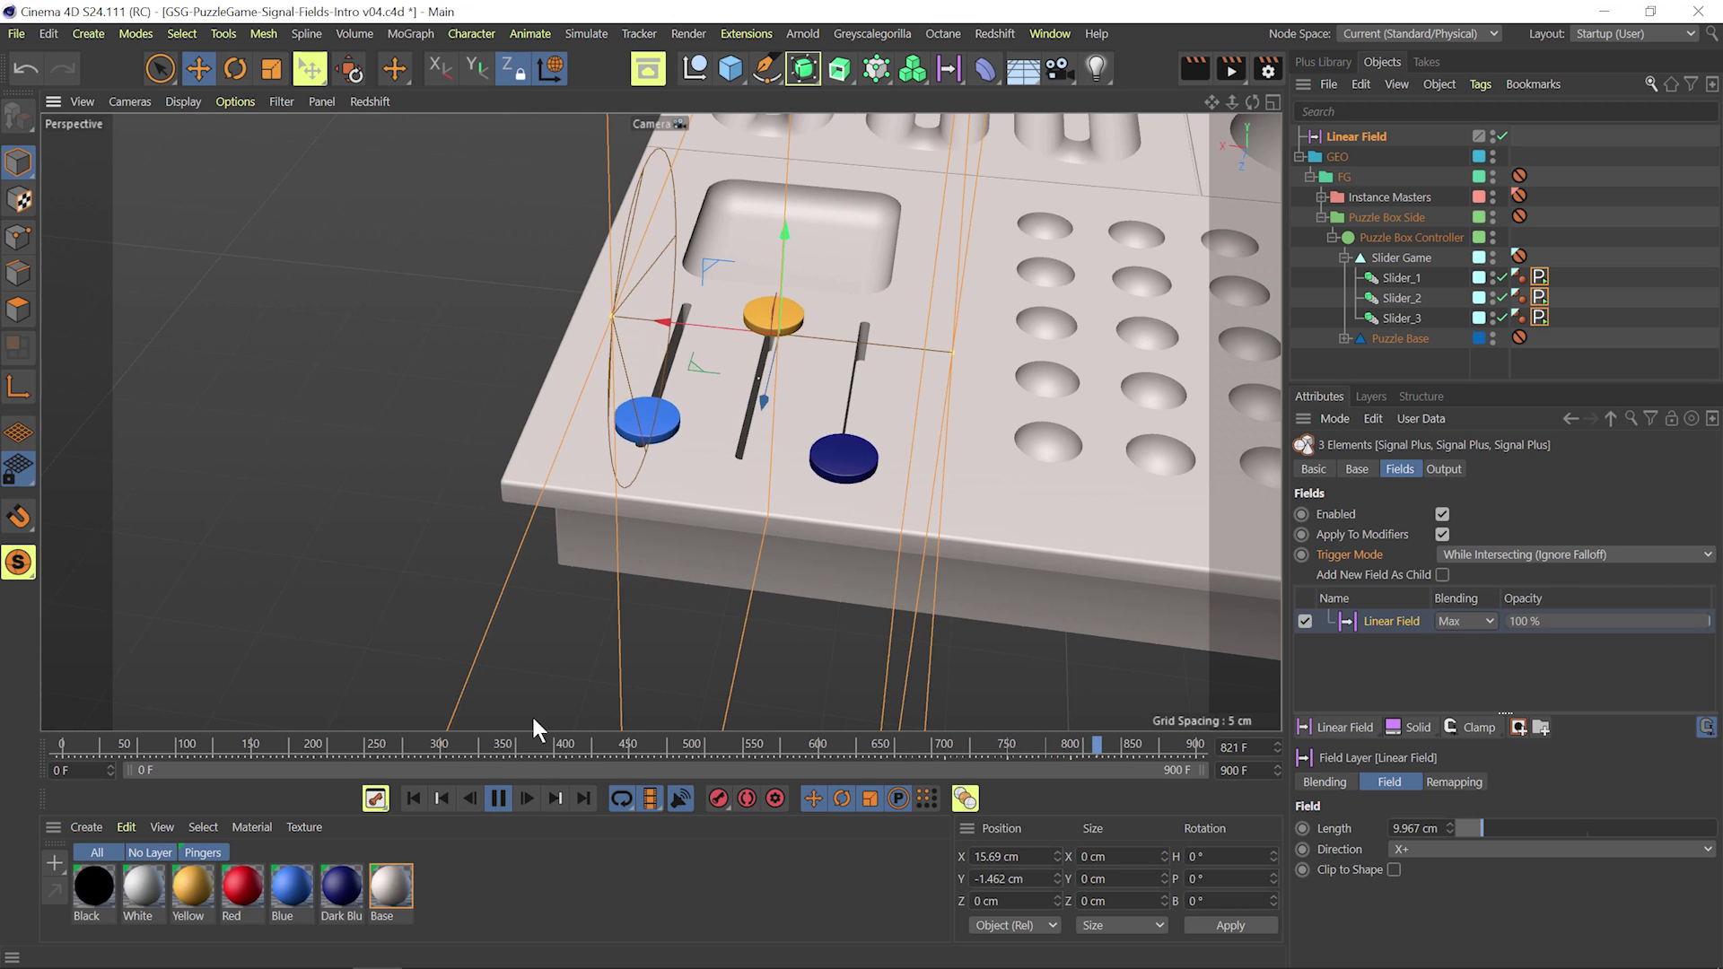
Step: Stop and rewind, pull the Linear Field back, and set Trigger Mode to While Intersecting
left_click(500, 799)
left_click(413, 798)
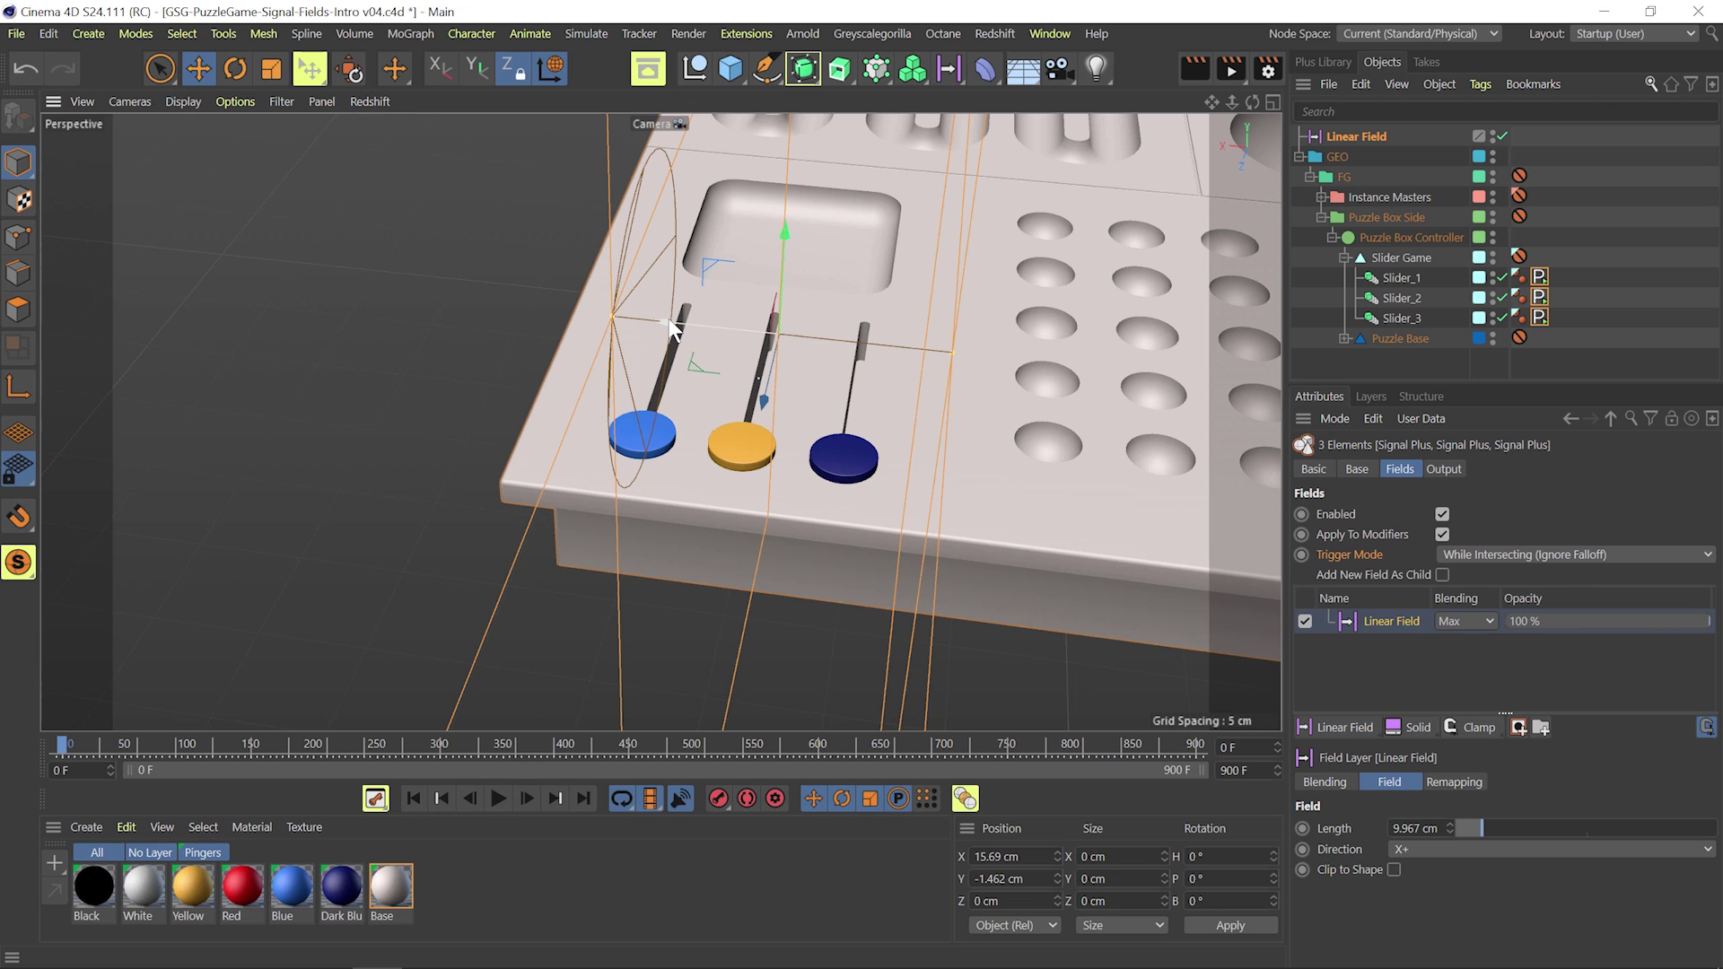
left_click_drag(565, 326, 378, 348)
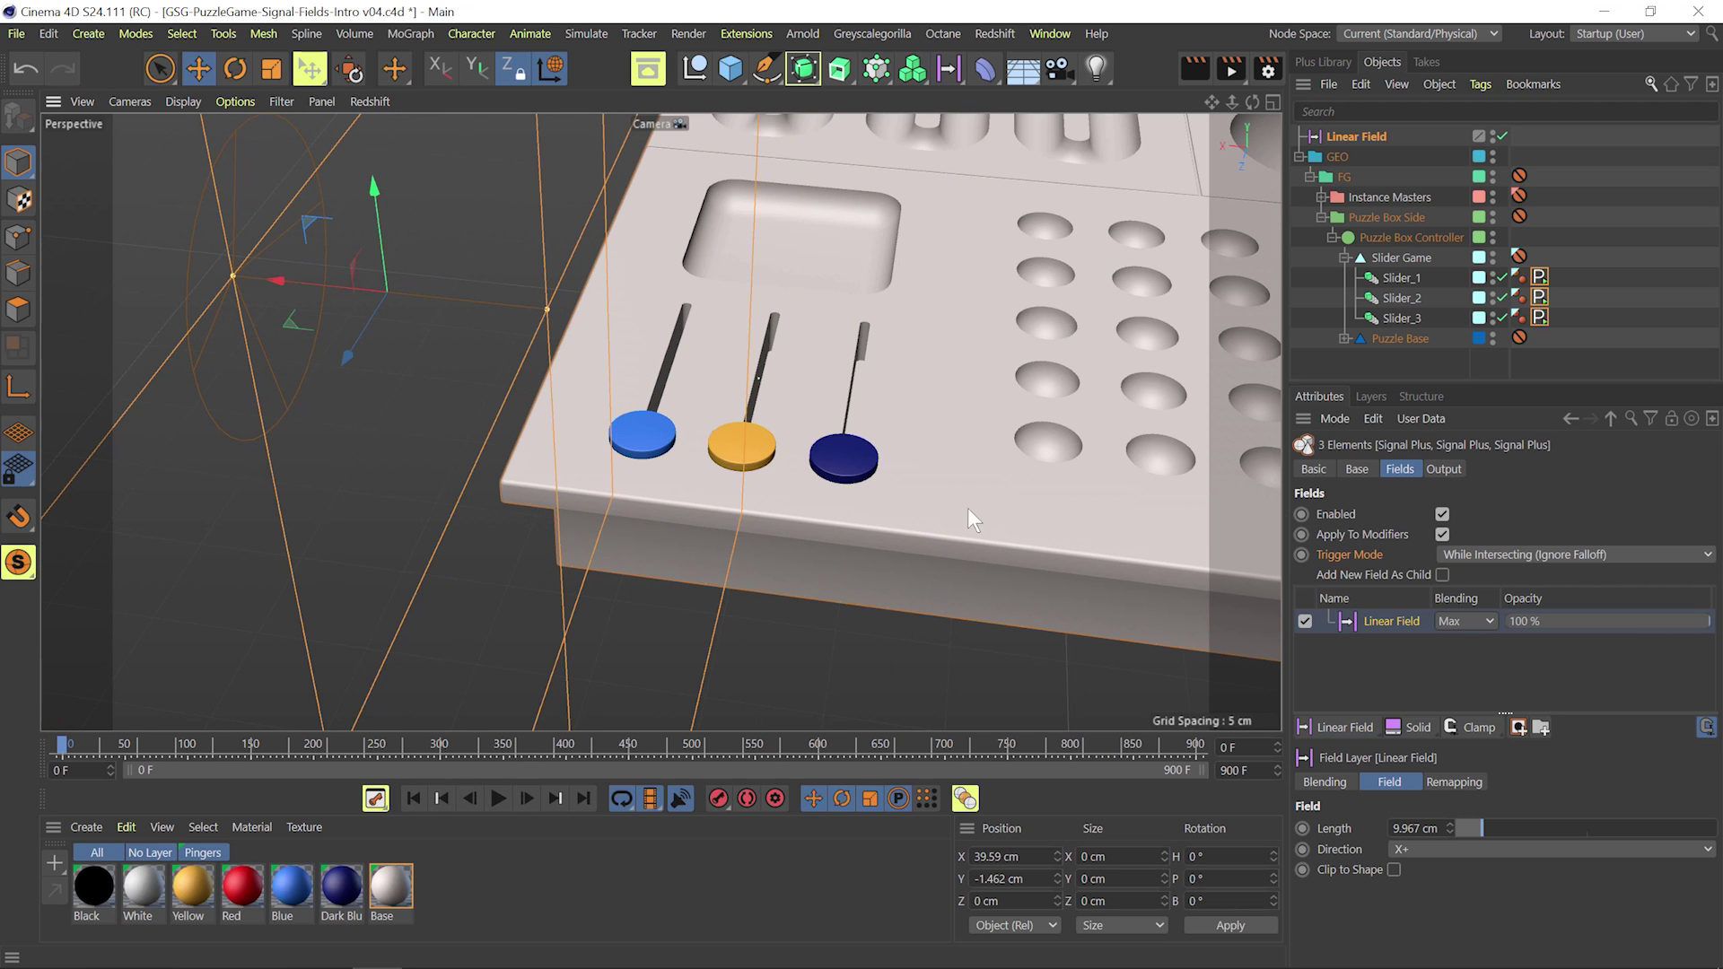
left_click(1528, 549)
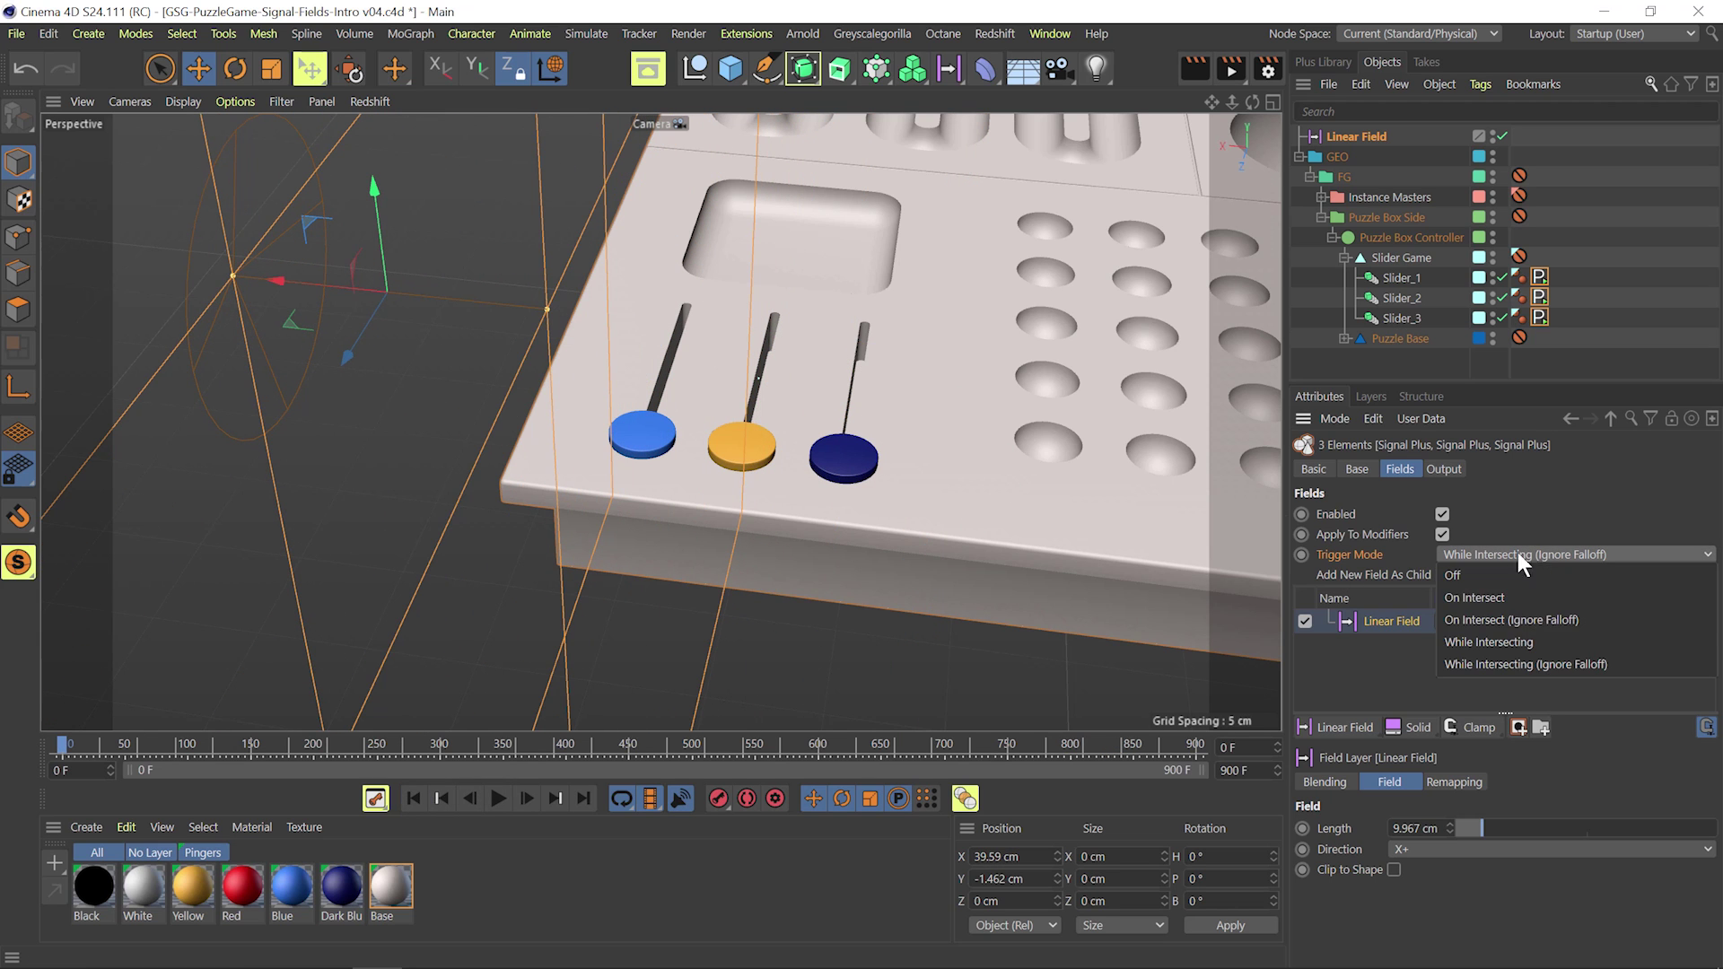
left_click(1511, 639)
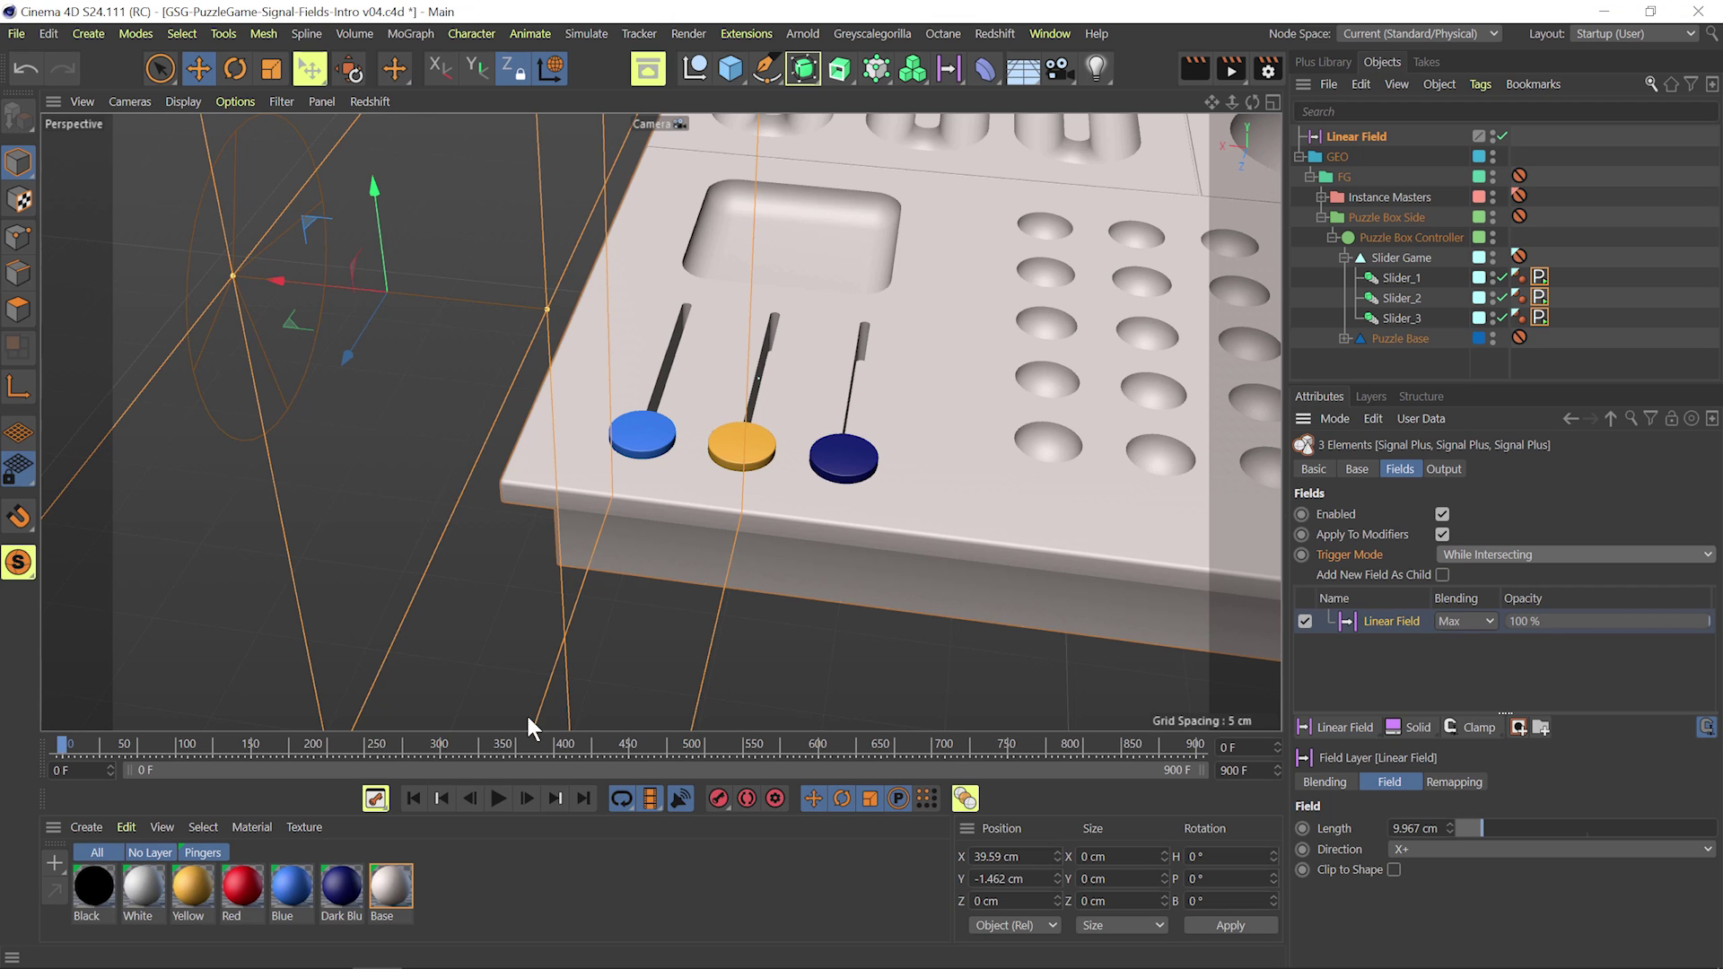
Step: Play and sweep the Linear Field across the sliders and back to X 40.061 cm
left_click(498, 798)
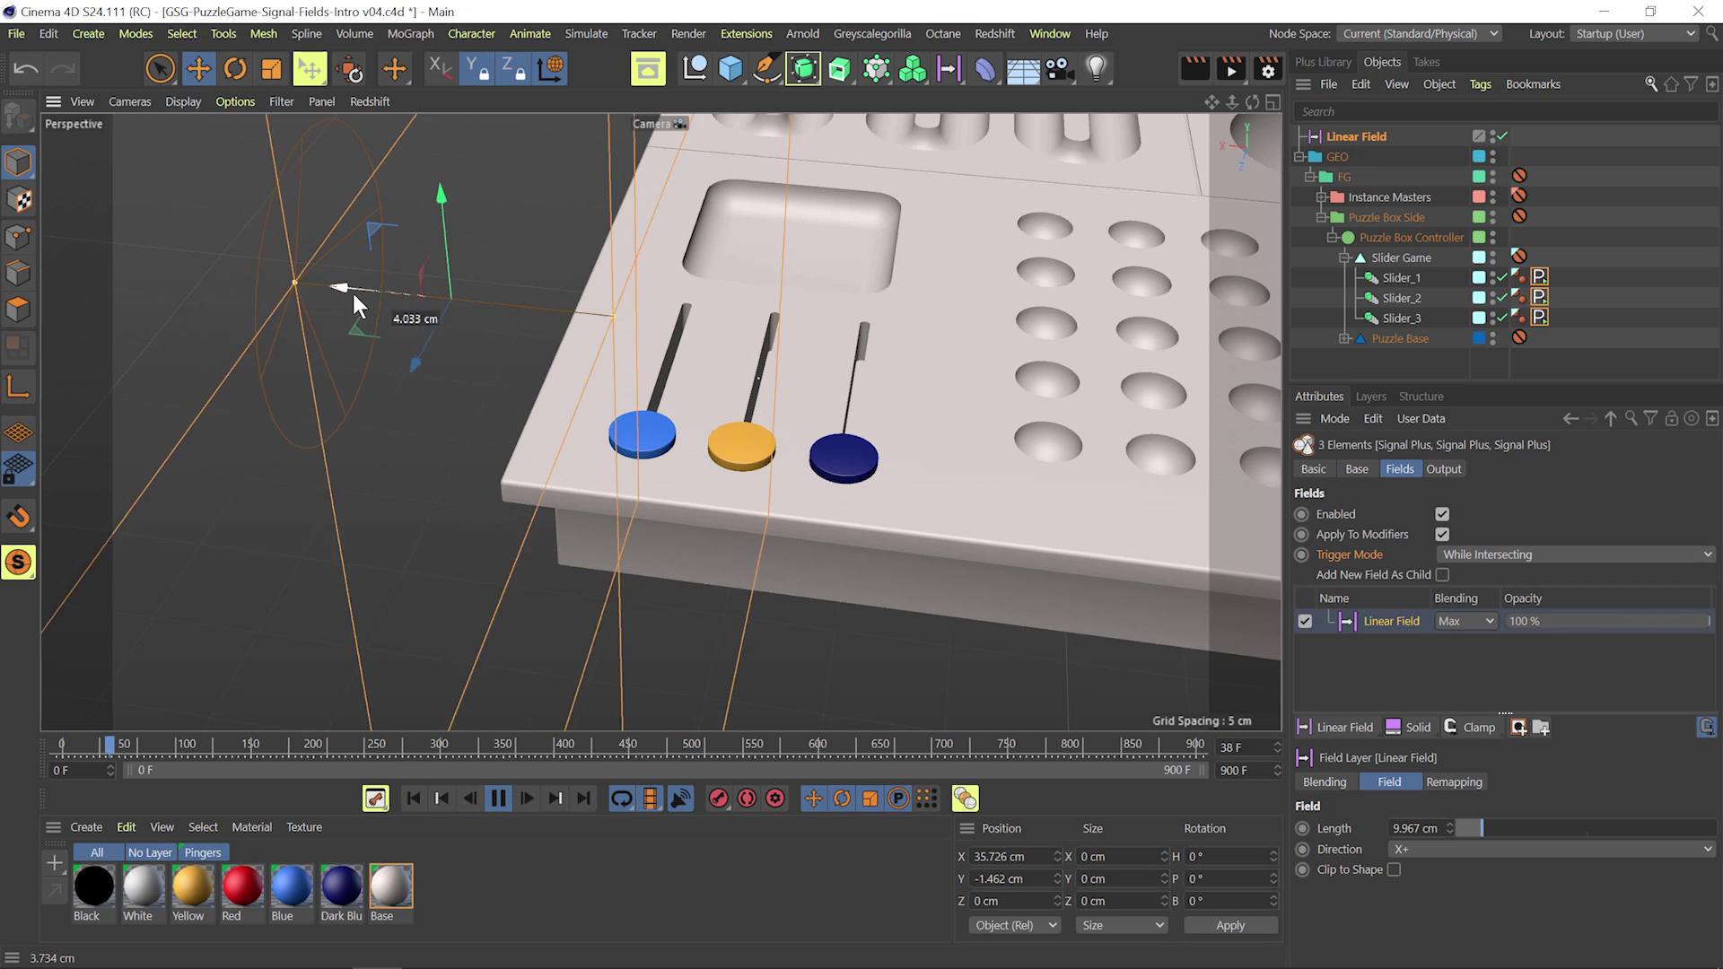
left_click_drag(441, 305, 456, 298)
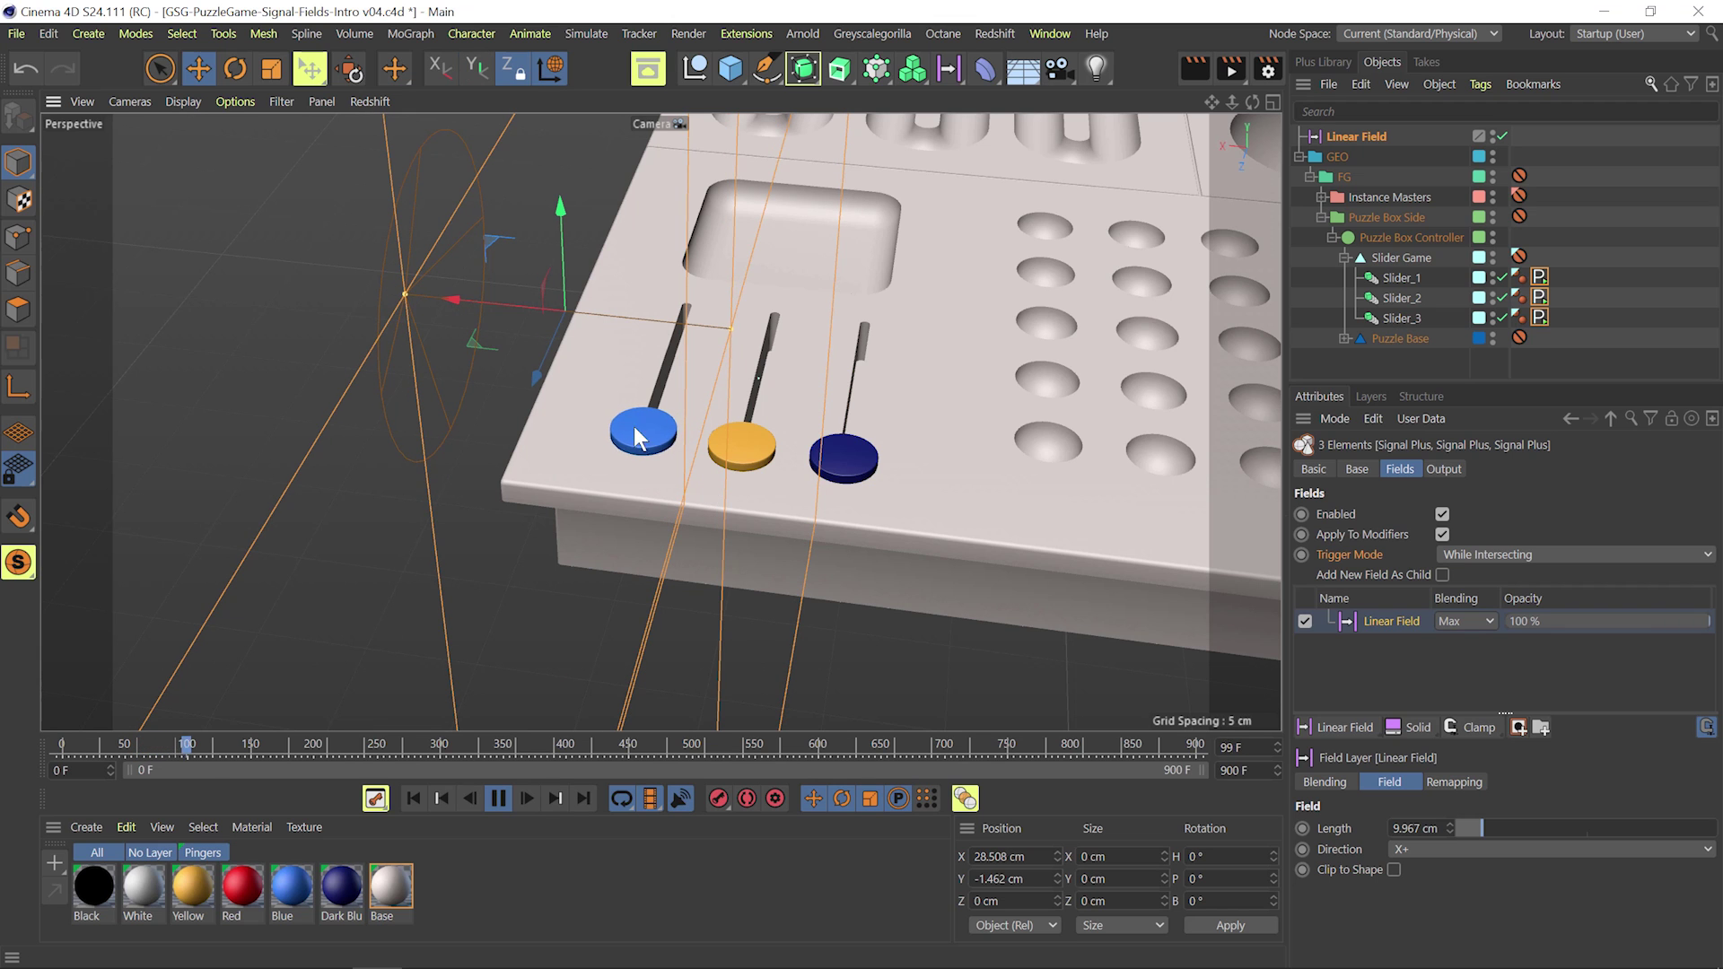
left_click_drag(456, 298, 641, 339)
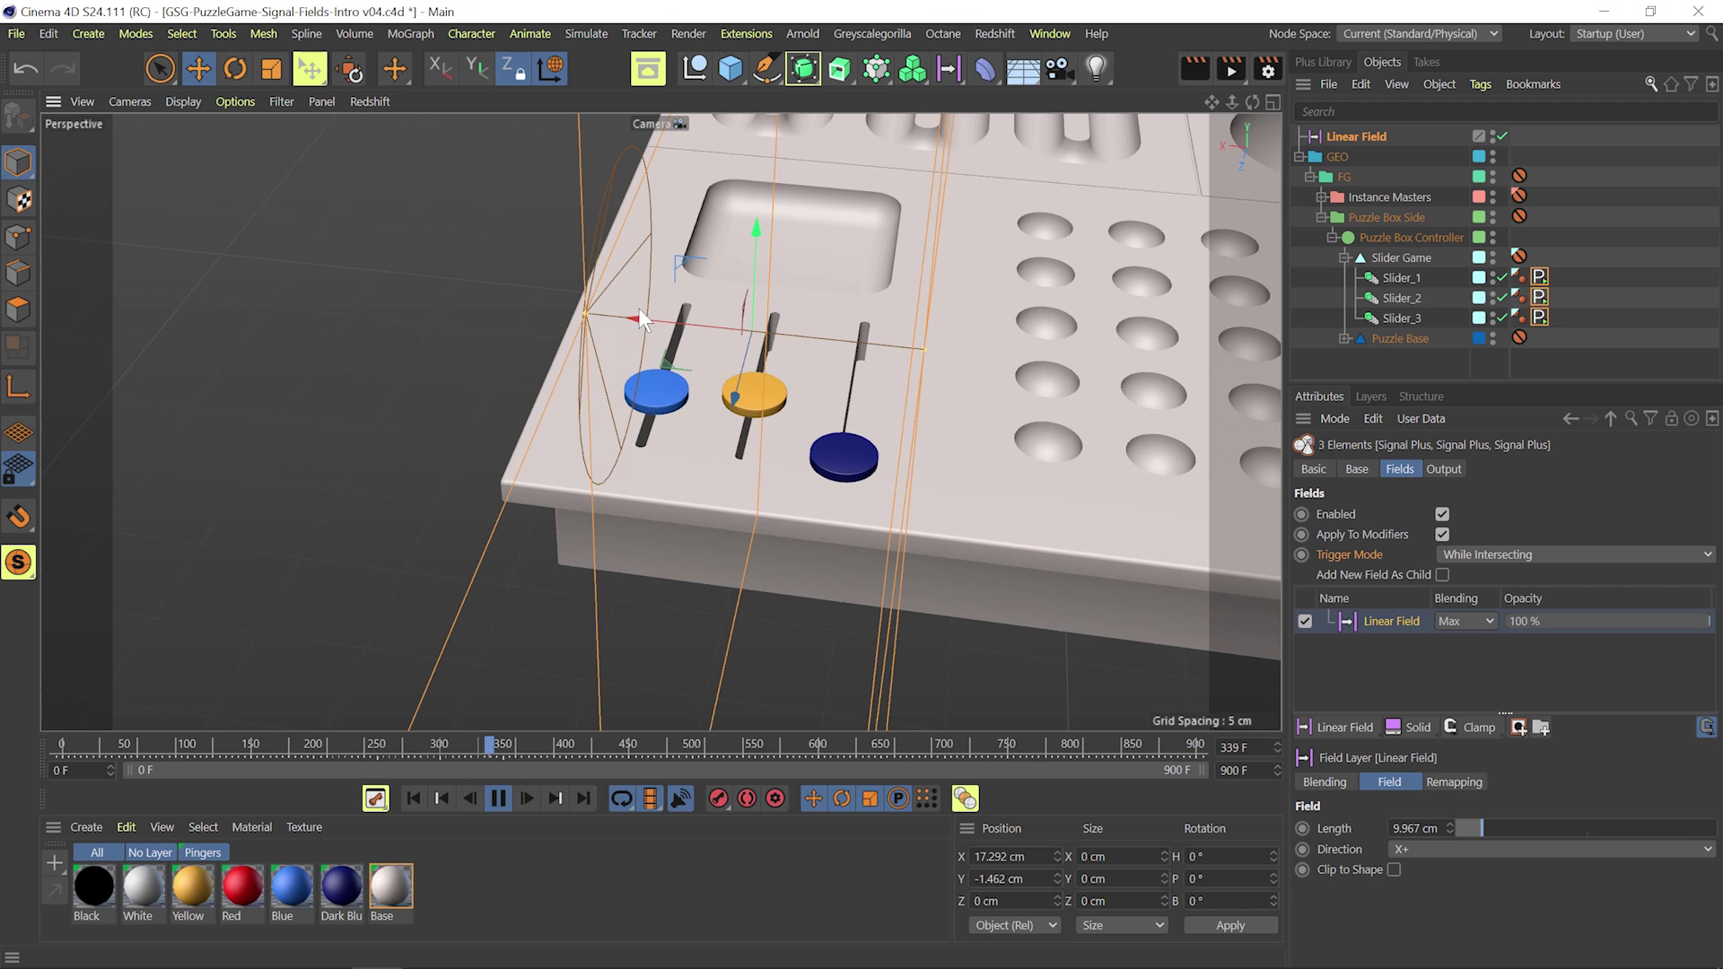
left_click_drag(640, 318, 235, 341)
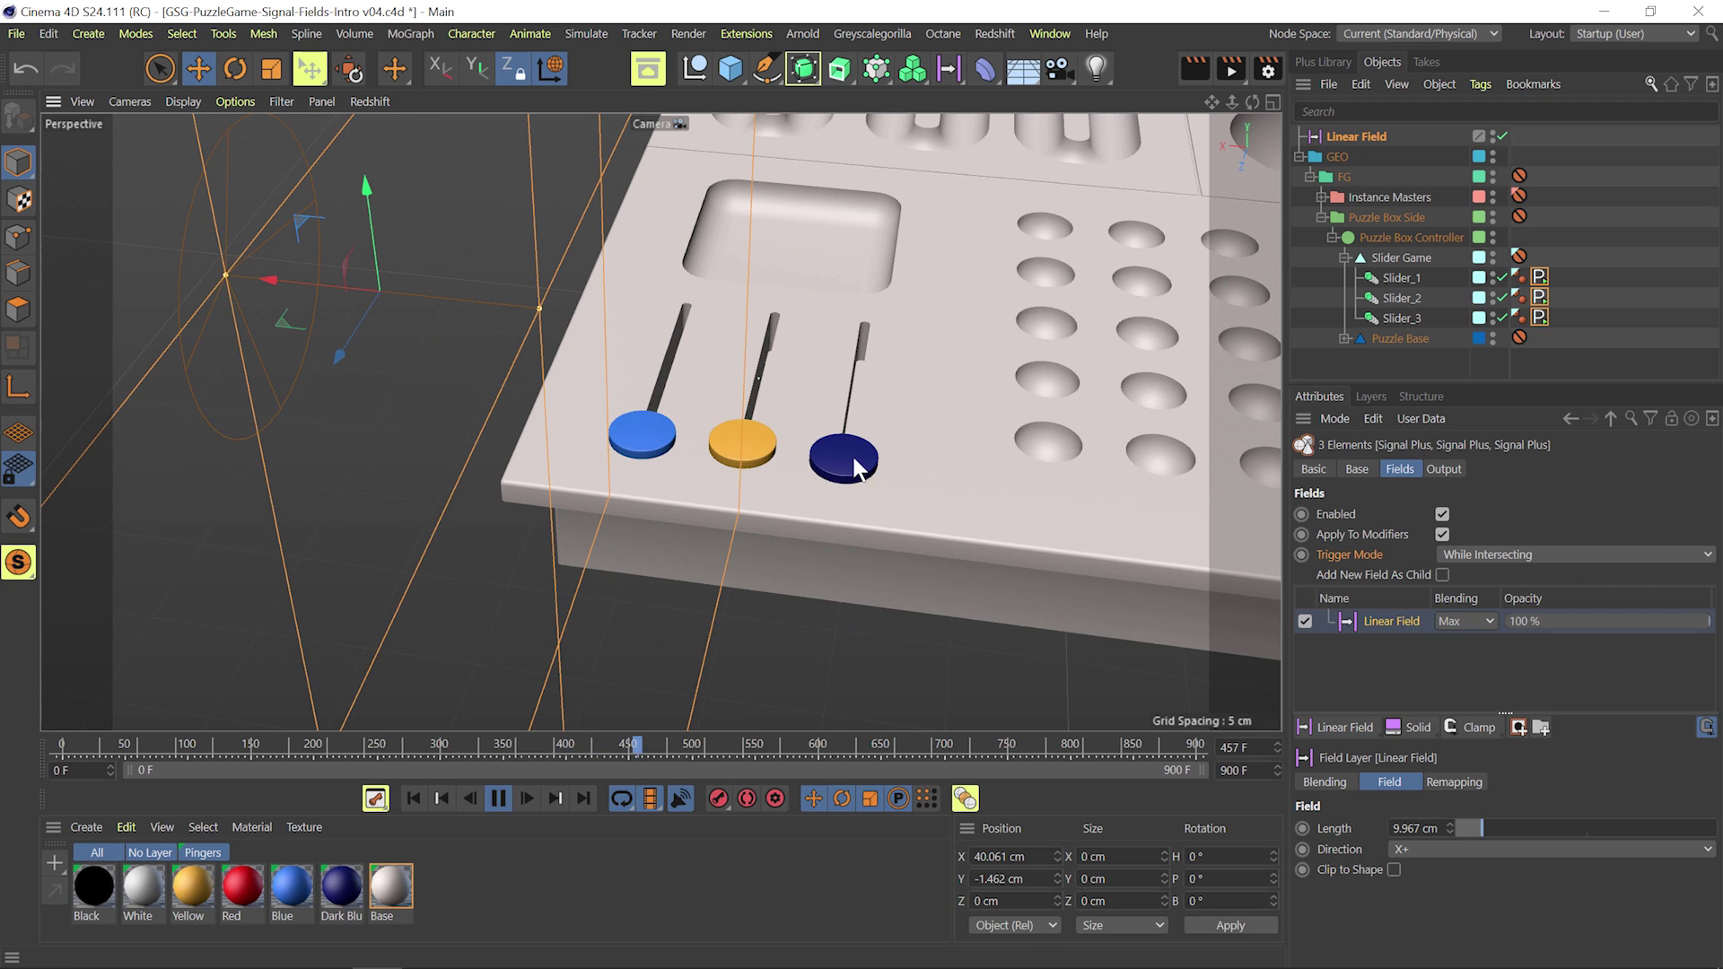
Step: Stop and rewind playback, then delete the Linear Field from the scene
key("F8")
key("shift+f")
left_click(1349, 672)
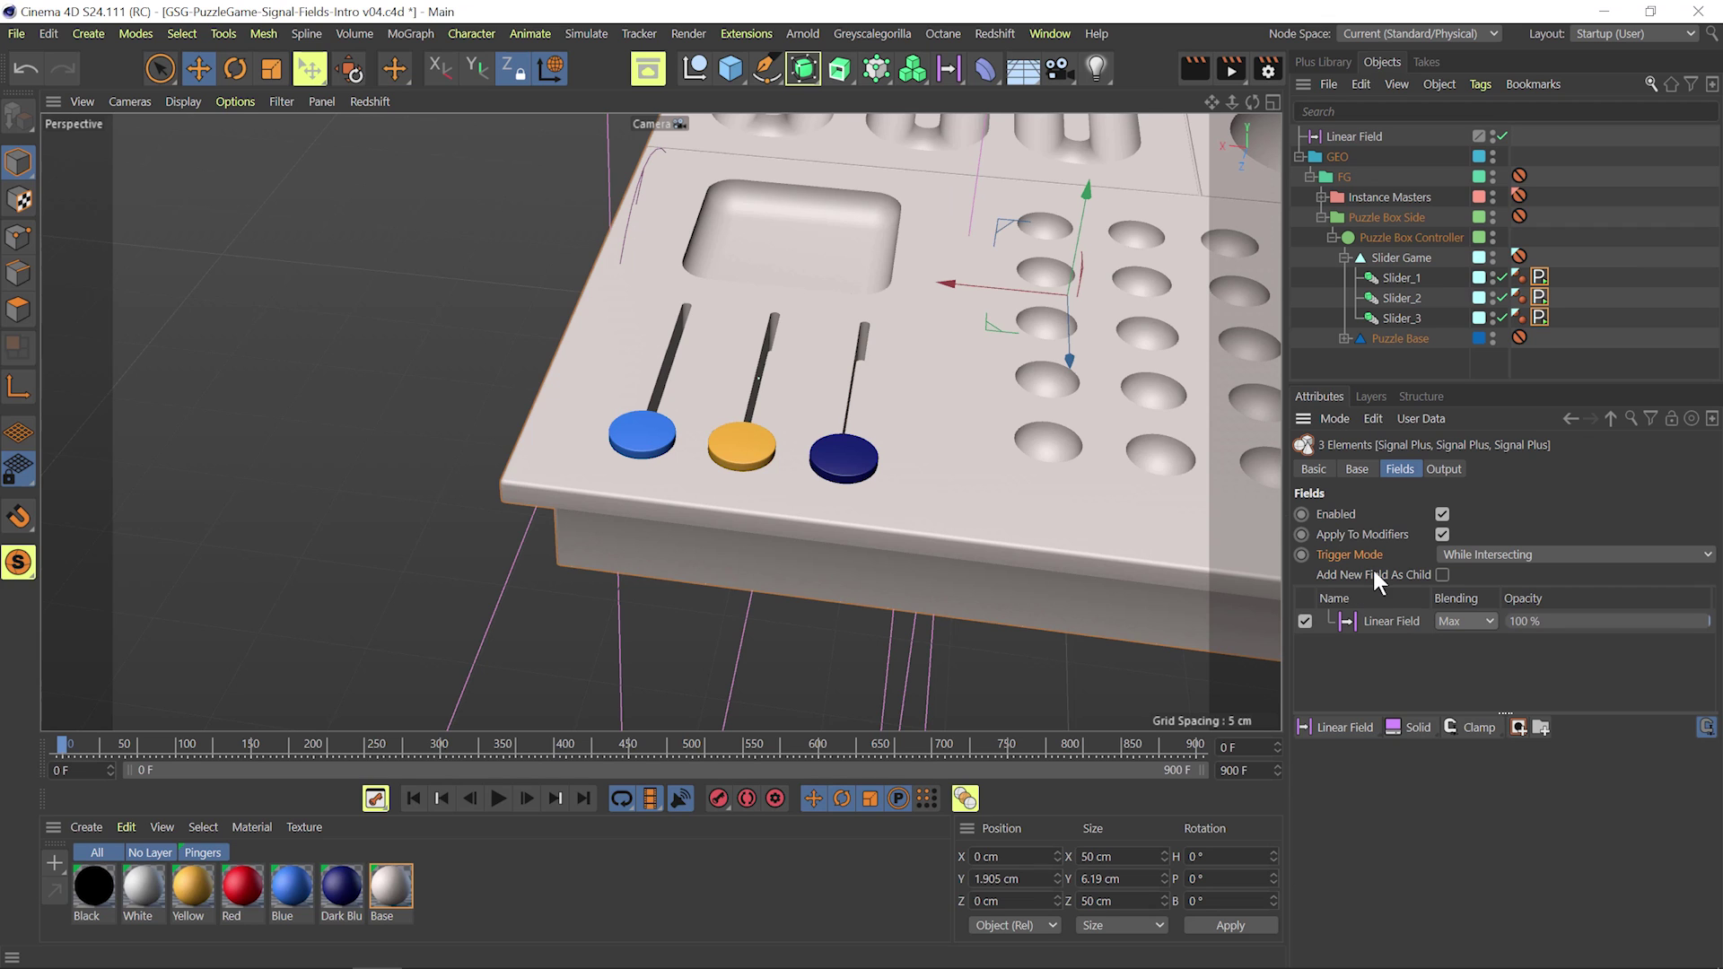
left_click(1392, 623)
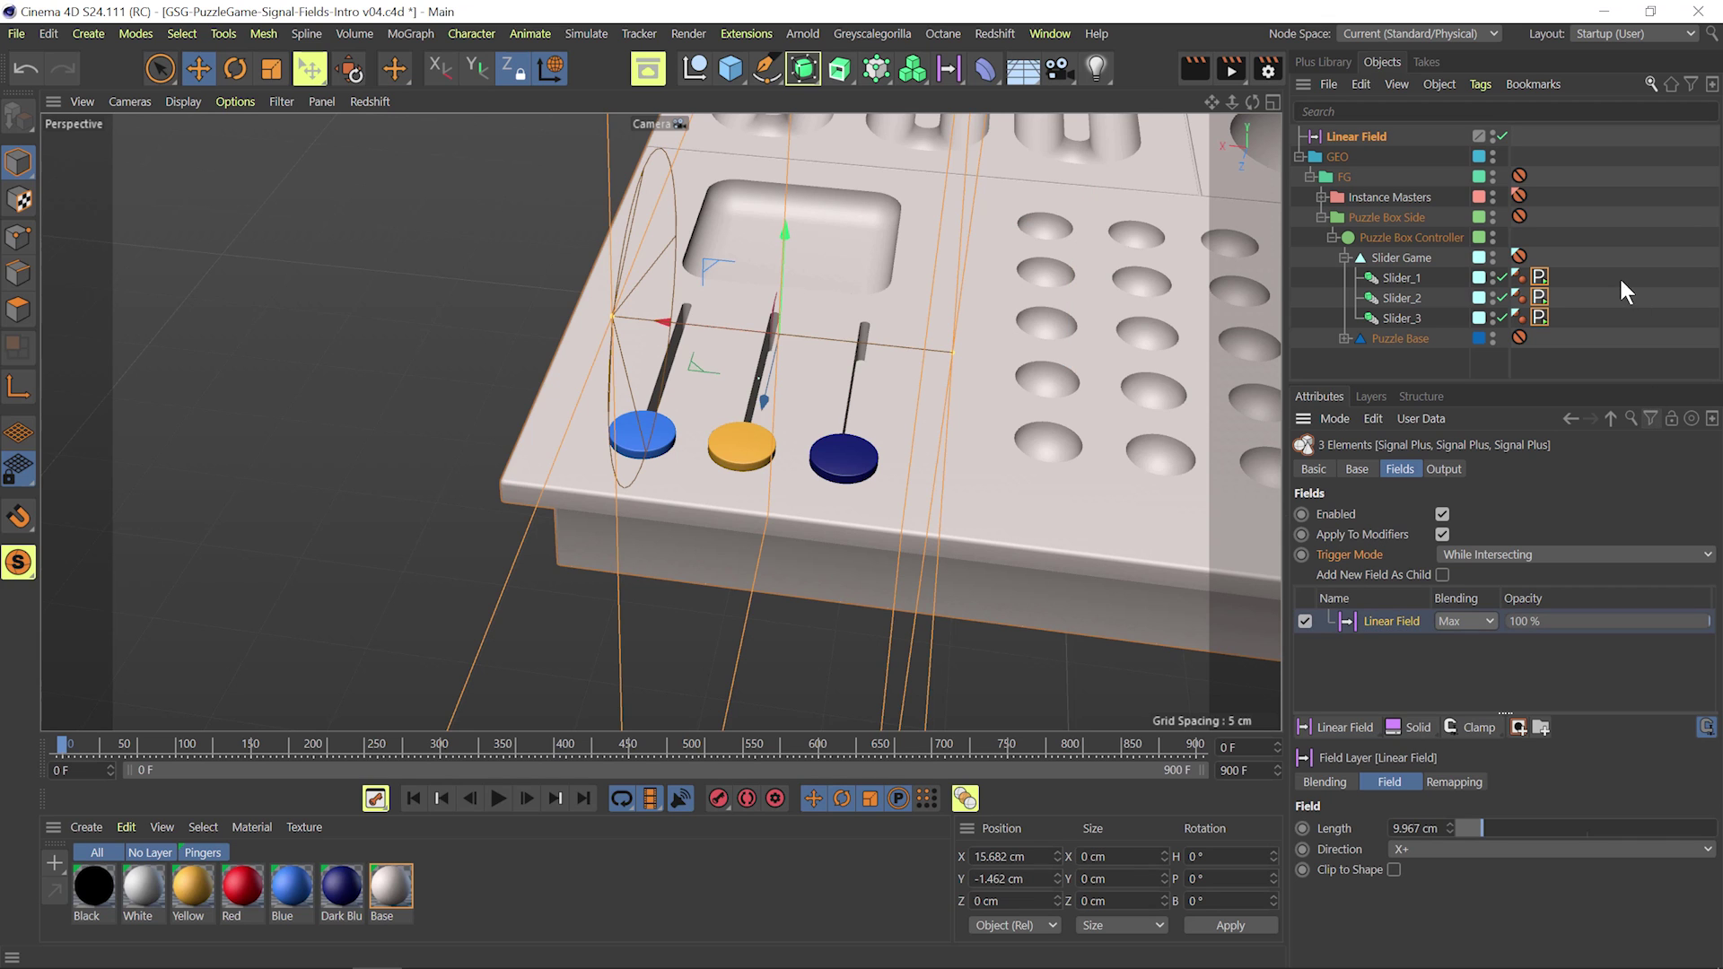
left_click(1380, 628)
left_click(1350, 136)
key("Delete")
Step: Delete the Spherical Field mistakenly parented under Slider_1 and uncheck Add New Field As Child
left_click_drag(1591, 228, 1531, 315)
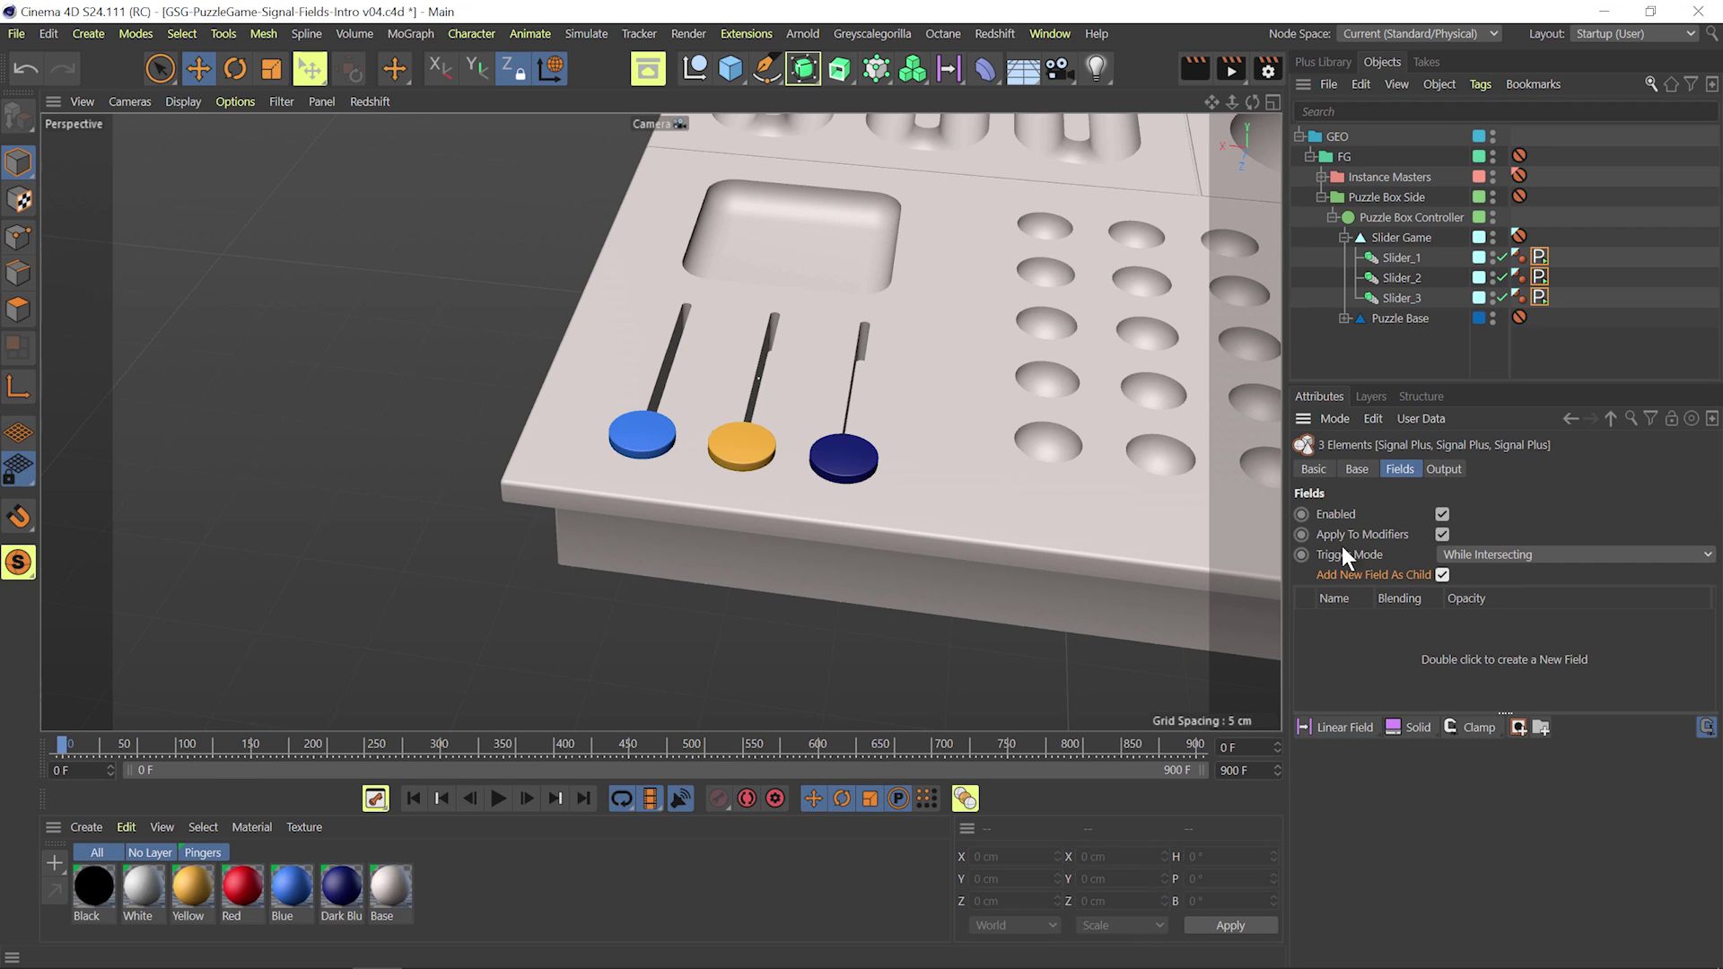
double_click(1377, 655)
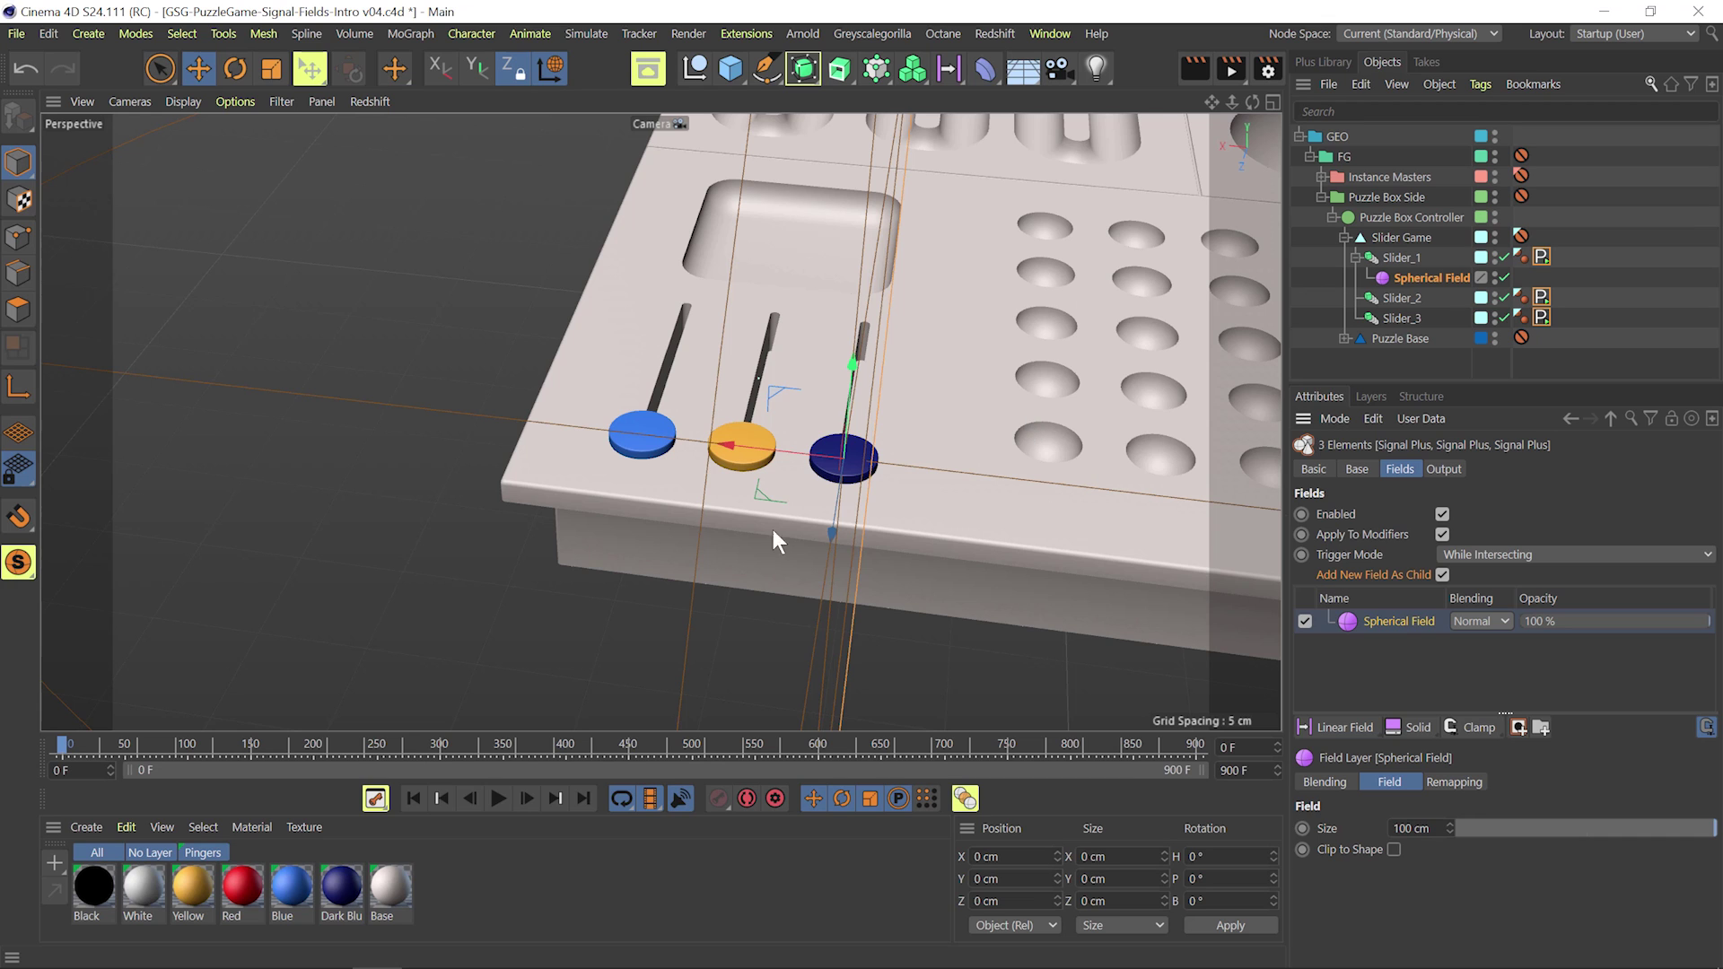
left_click(1418, 273)
key("Delete")
left_click_drag(1578, 233, 1538, 300)
left_click(1442, 574)
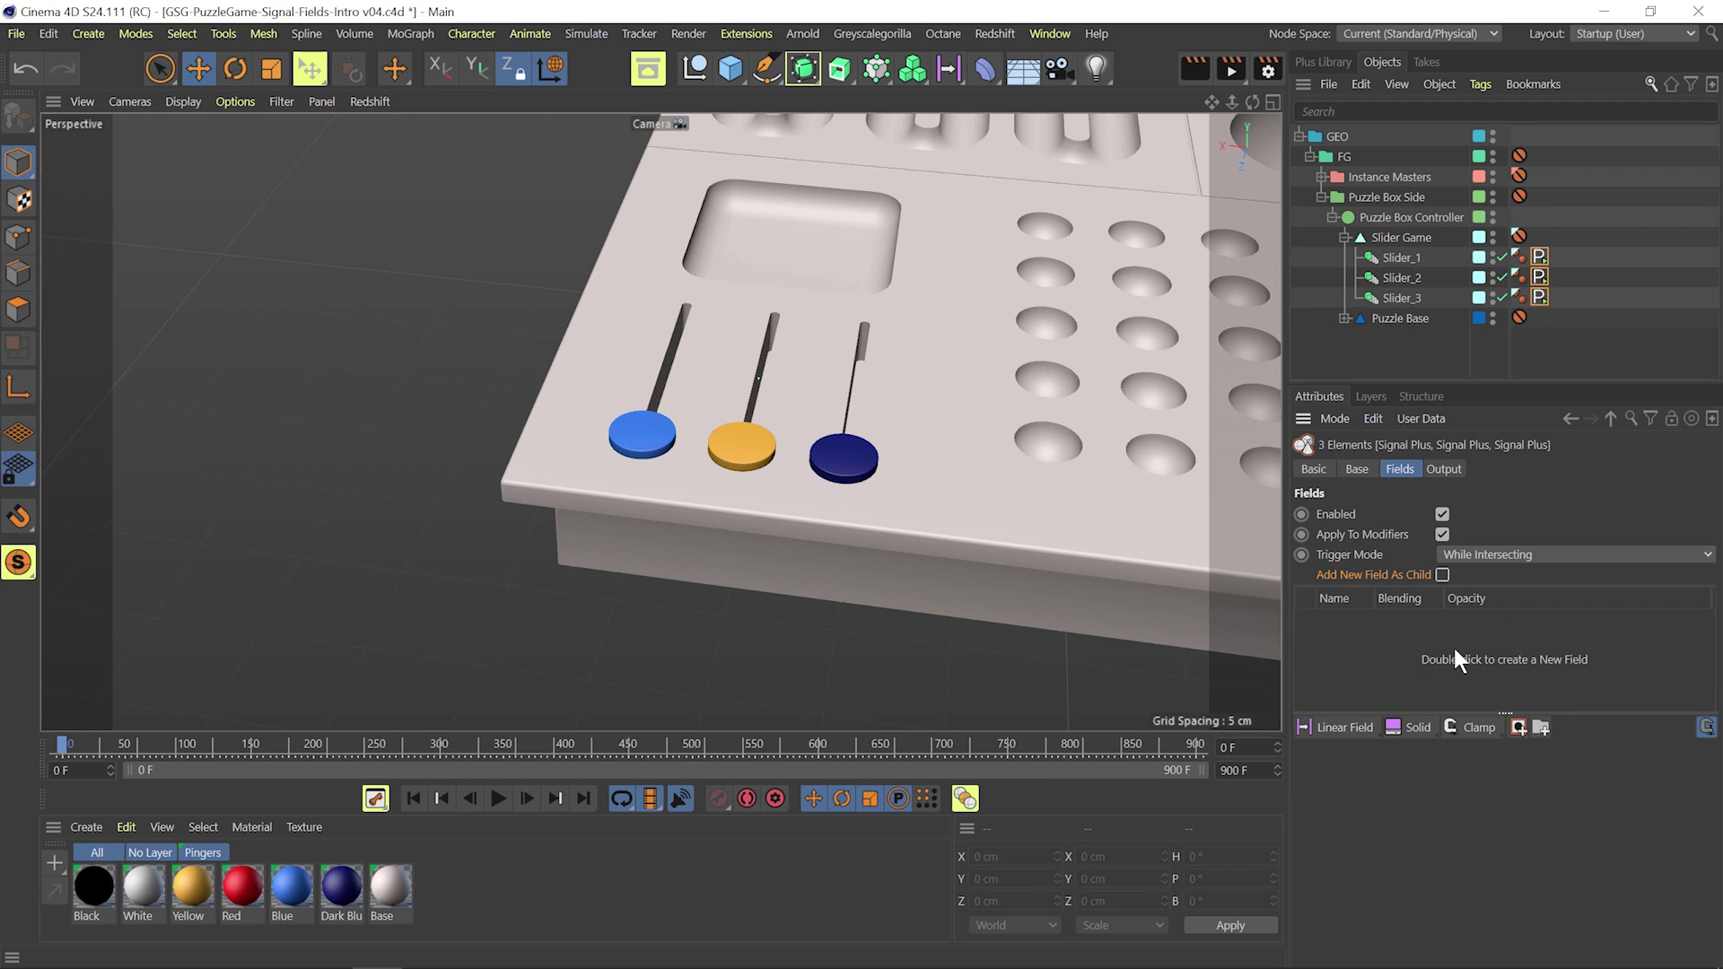
Step: Add a top-level Spherical Field to the tags, then play and drag it past the sliders to X 86.646 cm
double_click(1386, 663)
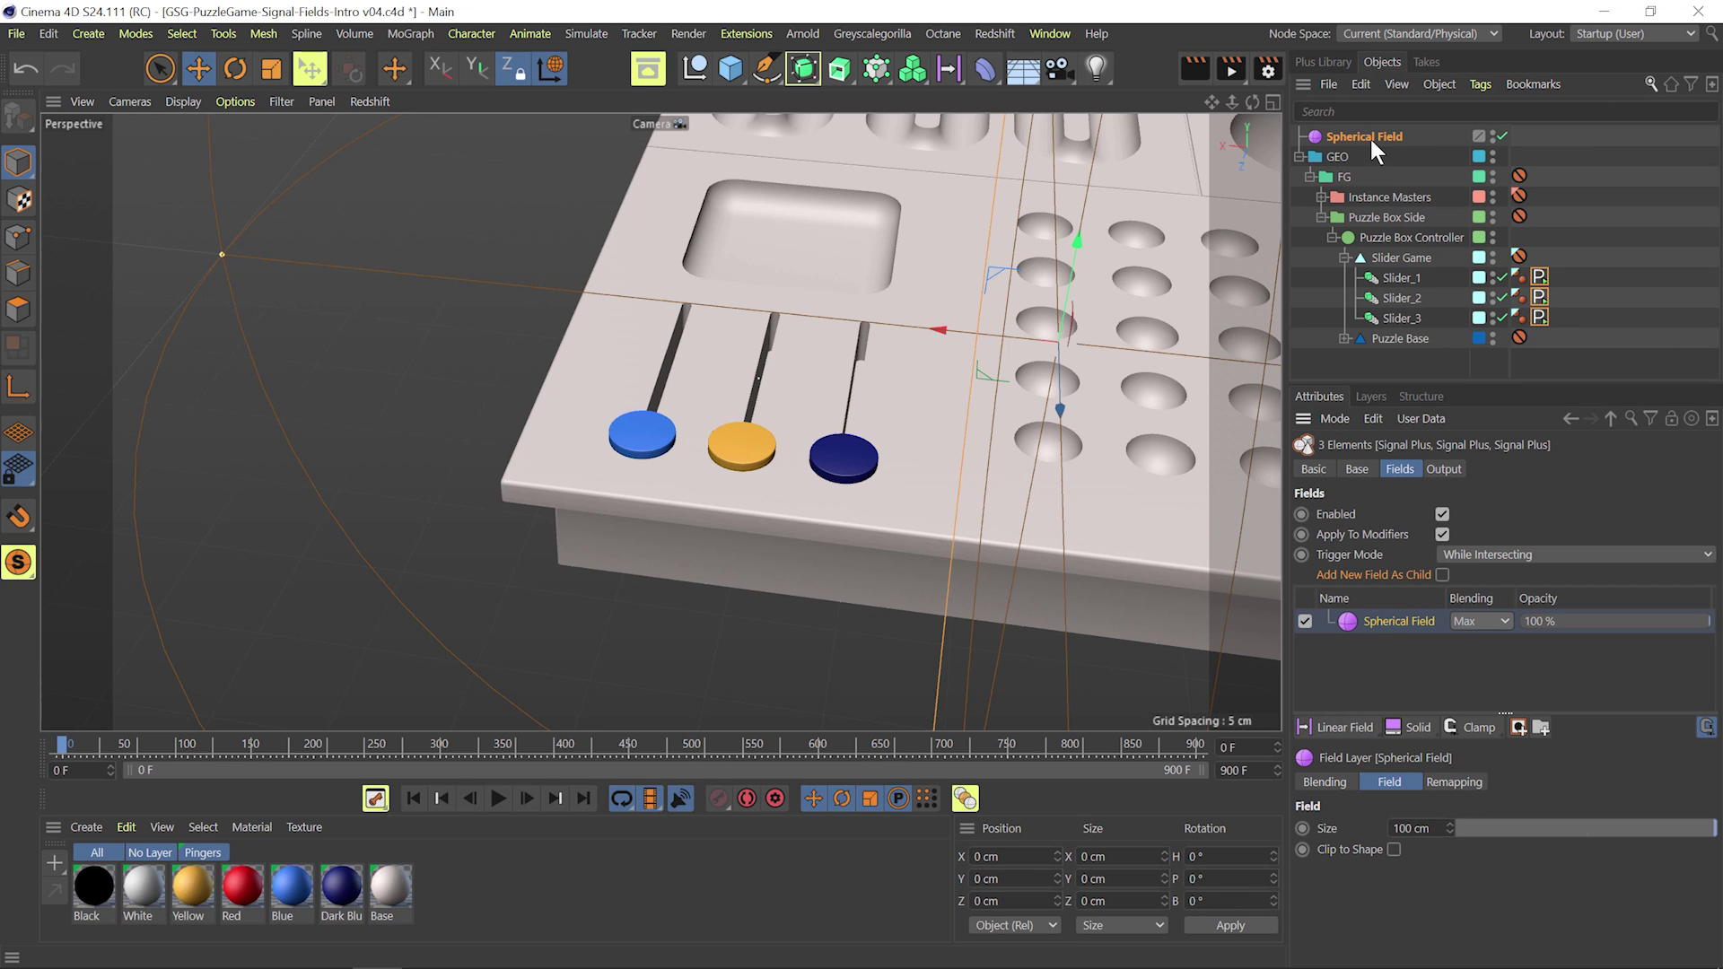
scroll(915, 548, "down", 3)
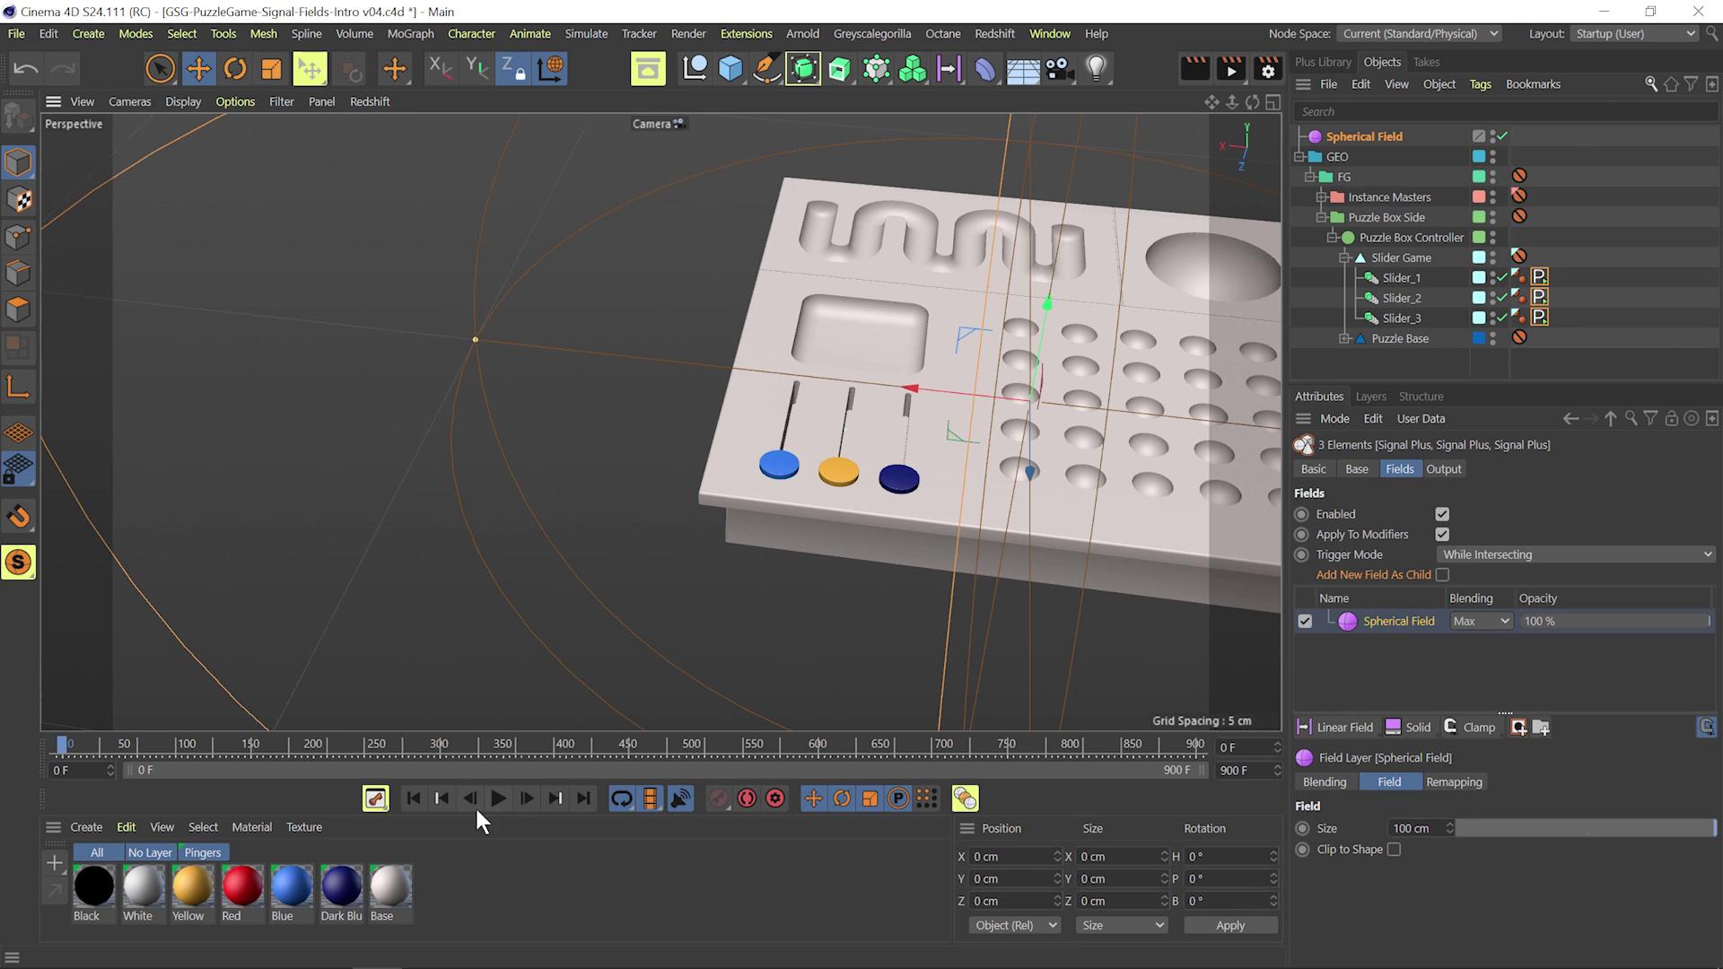
key("F8")
left_click_drag(908, 395, 143, 447)
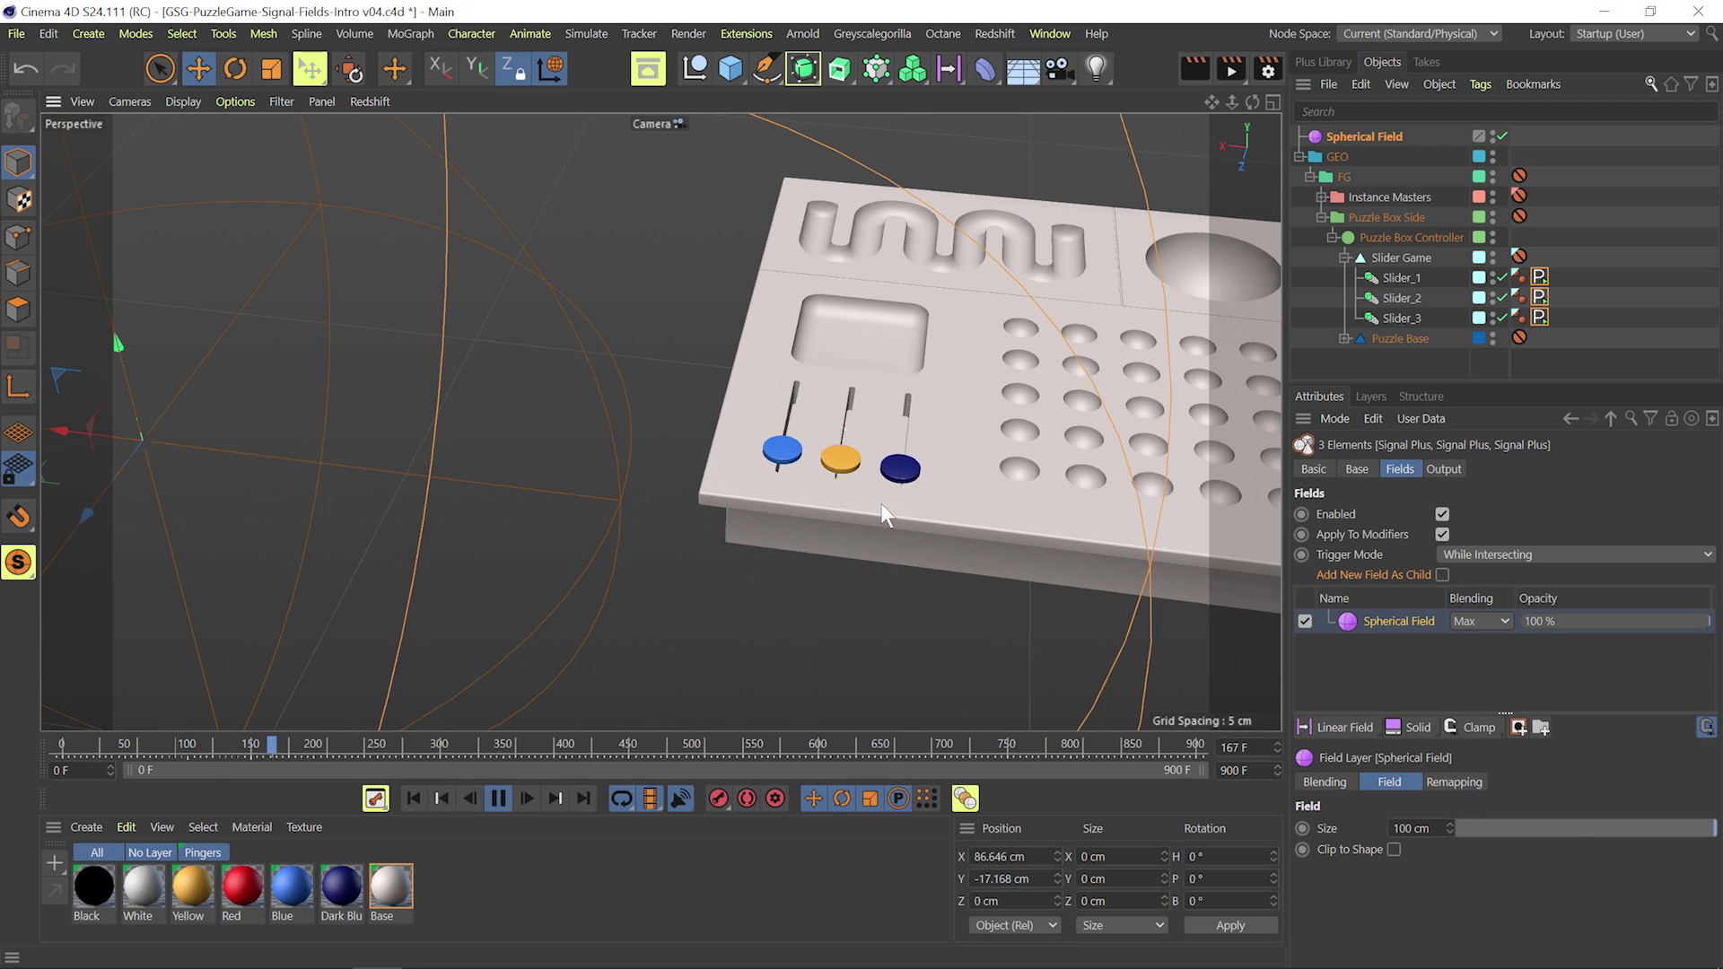
key("F8")
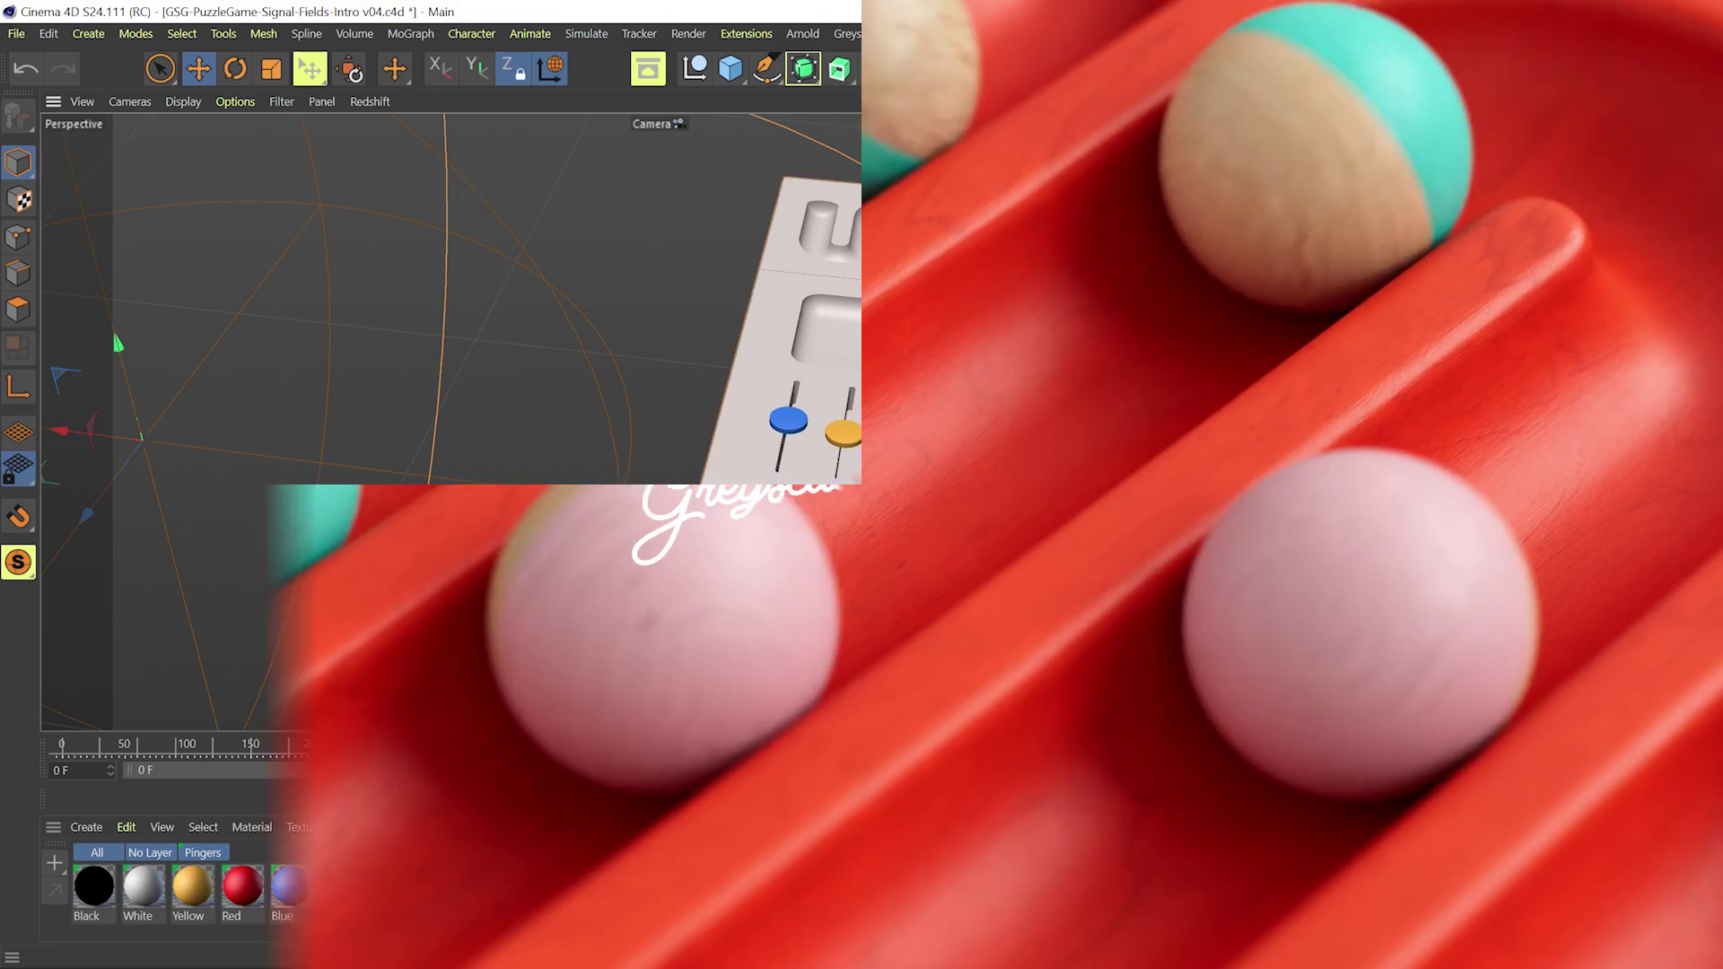